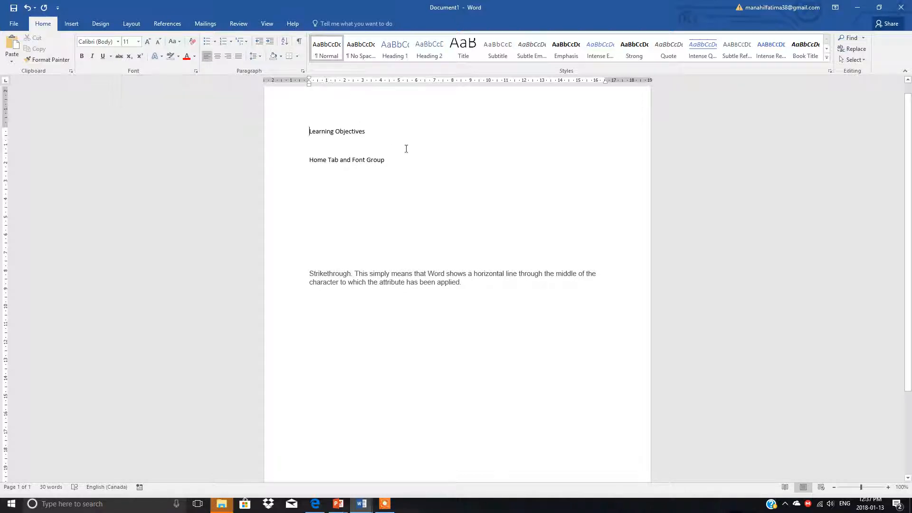
Select the whole "Learning Objectives" line and clear the selection, doing this twice.
click(310, 130)
drag(308, 131, 371, 132)
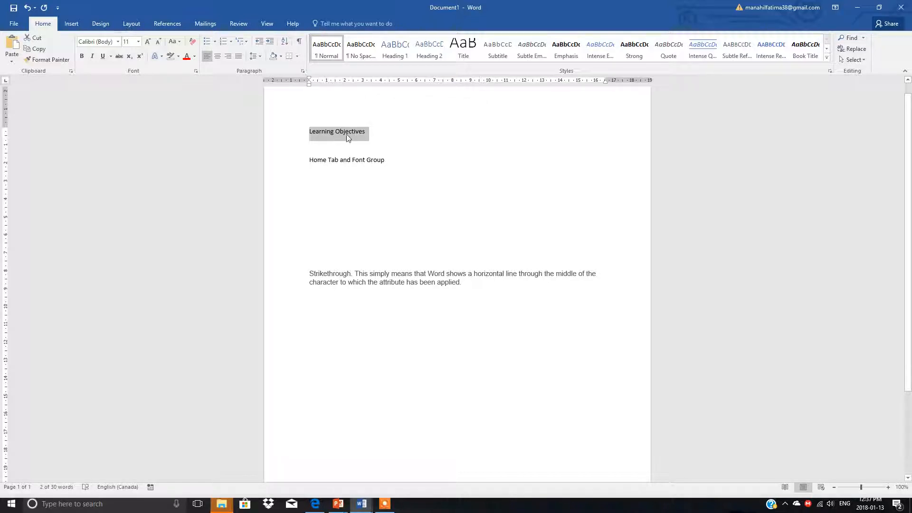
click(428, 171)
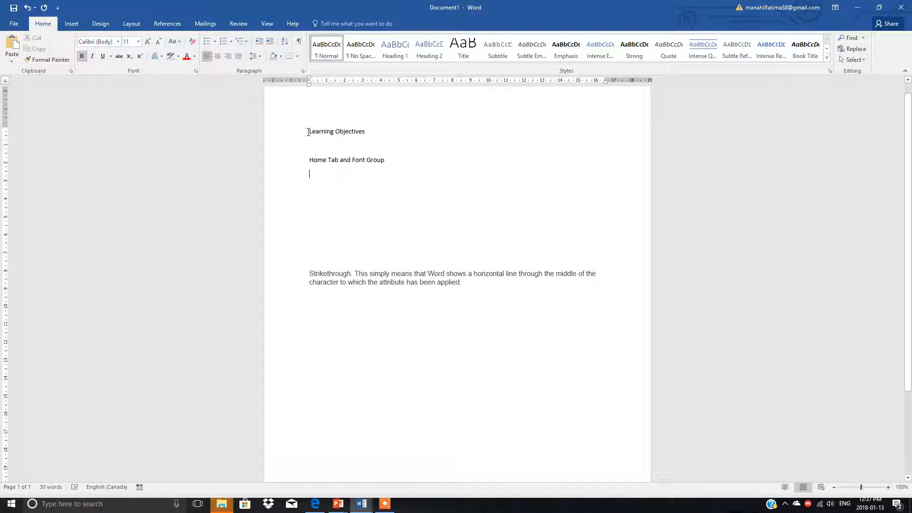
drag(306, 132, 383, 132)
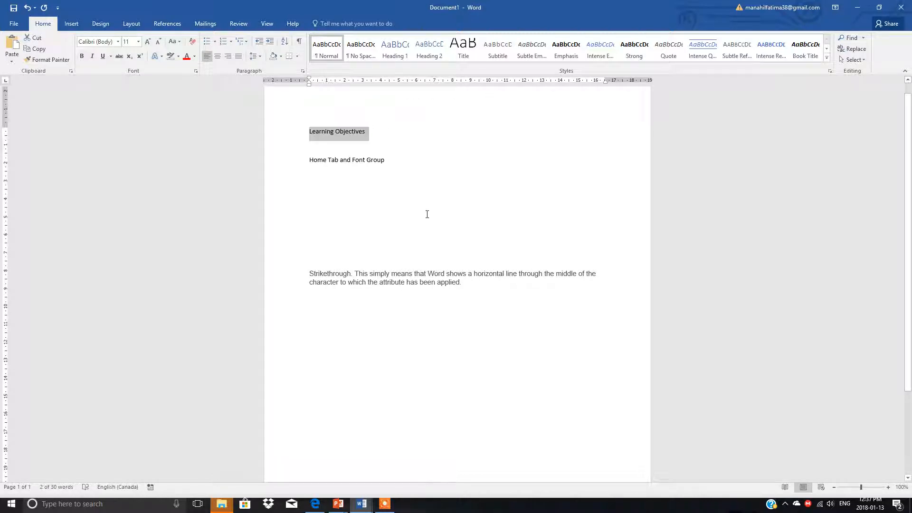
click(427, 214)
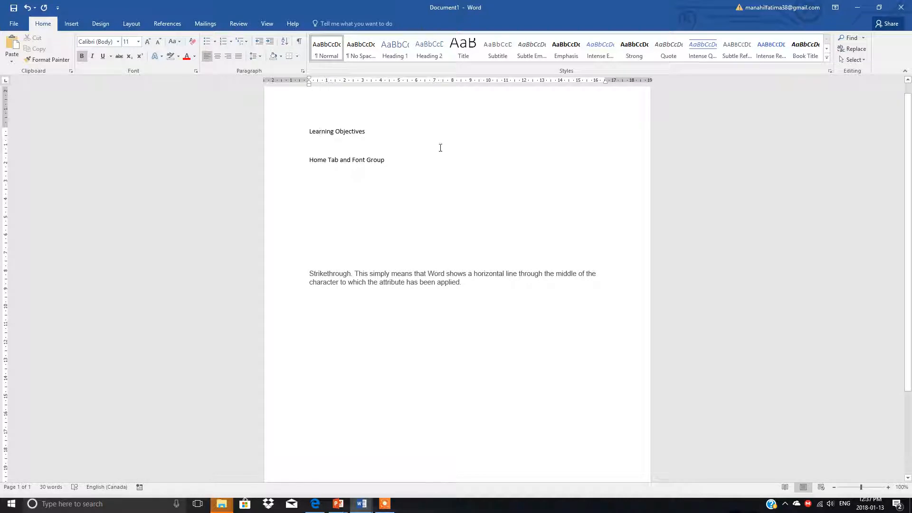
Select the single words "horizontal" and "simply" in the Strikethrough paragraph one after the other, clearing each selection.
click(489, 275)
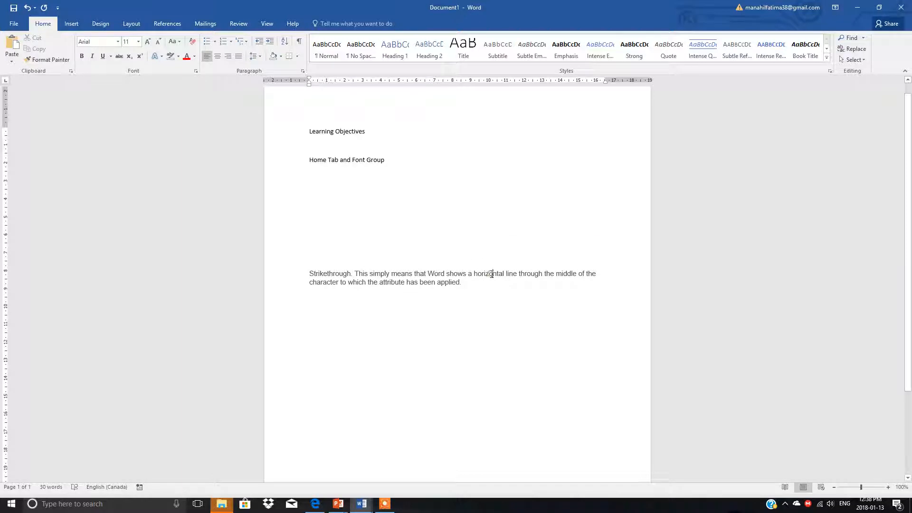
double_click(491, 275)
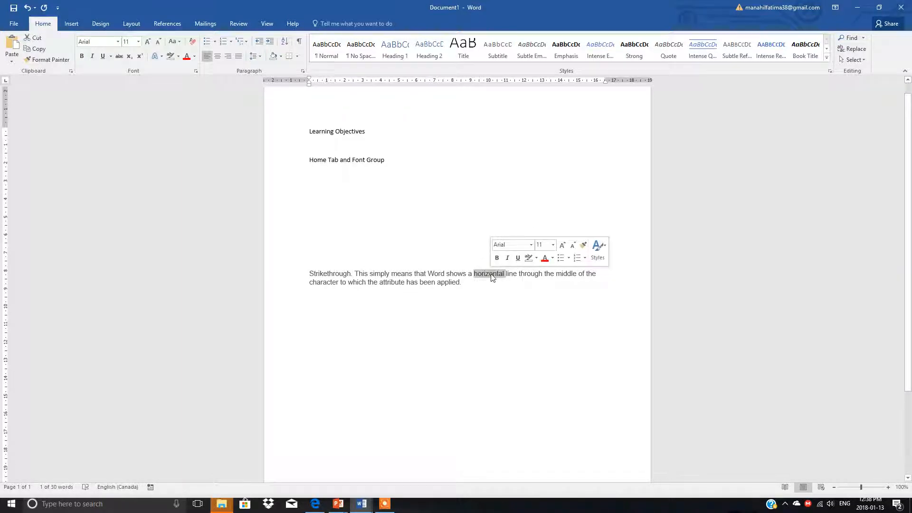
click(482, 295)
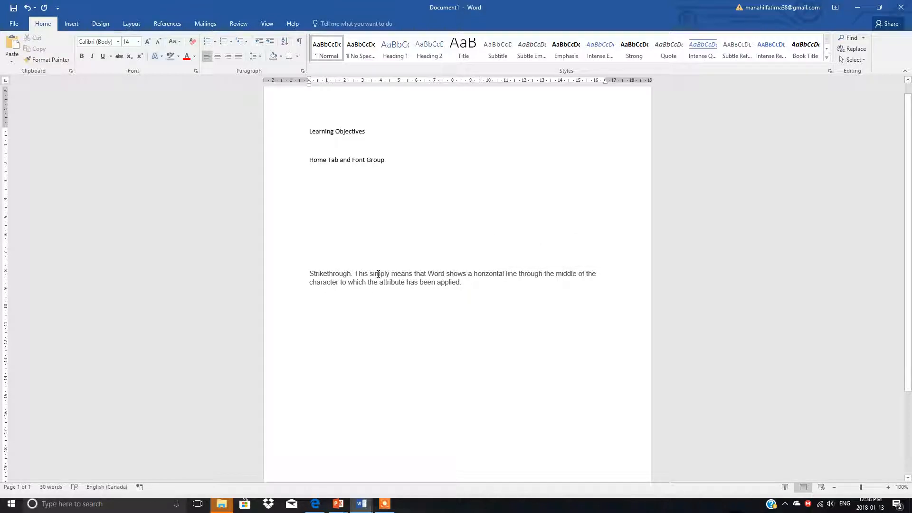
double_click(378, 274)
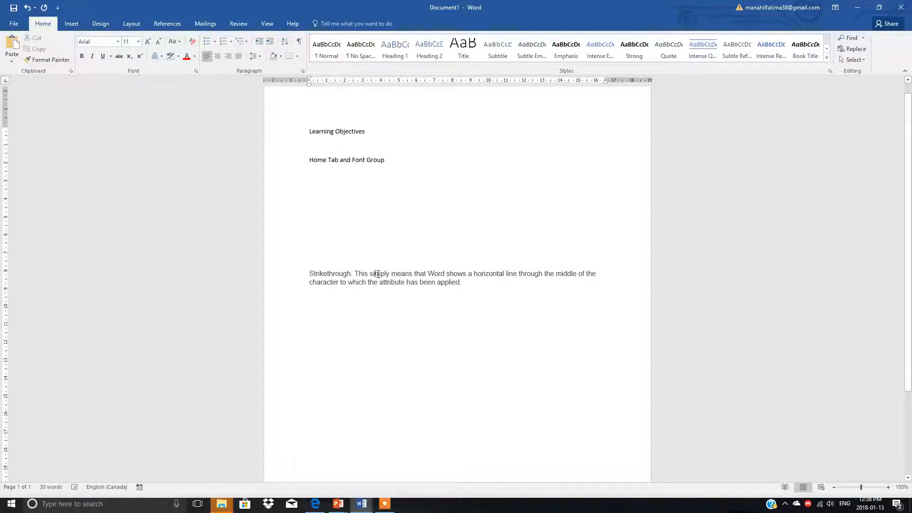
click(394, 300)
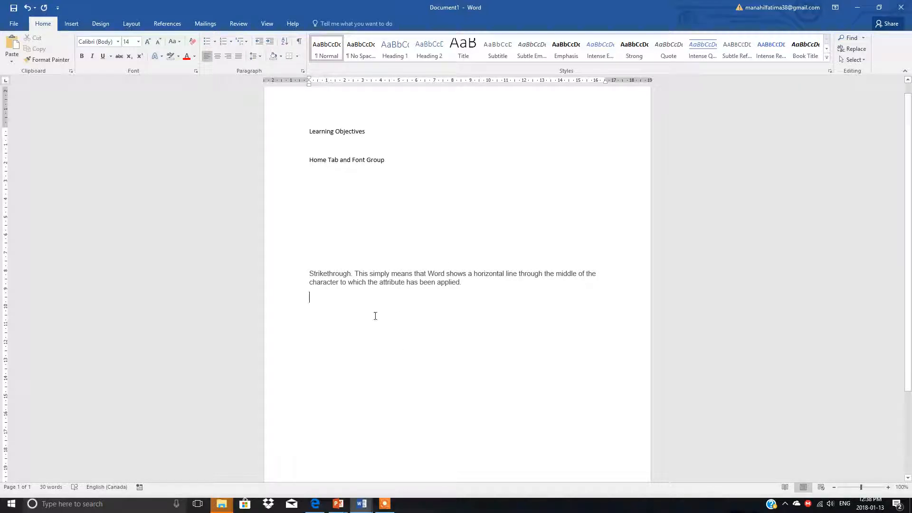
Select the entire Strikethrough paragraph three times, clearing the selection between attempts.
click(389, 282)
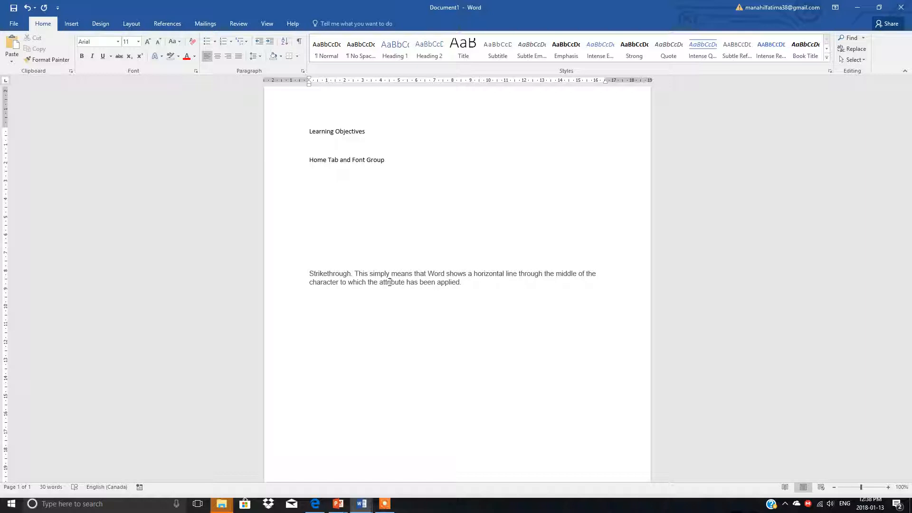
triple_click(390, 282)
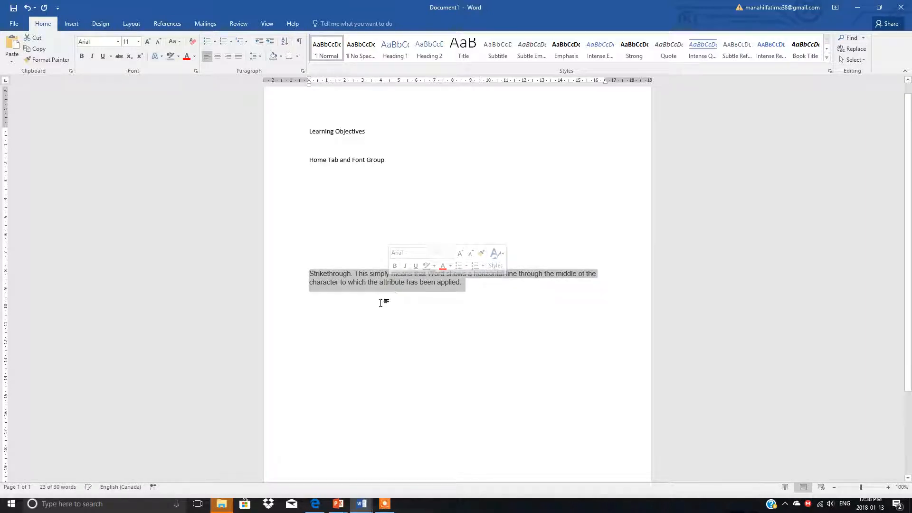
click(381, 303)
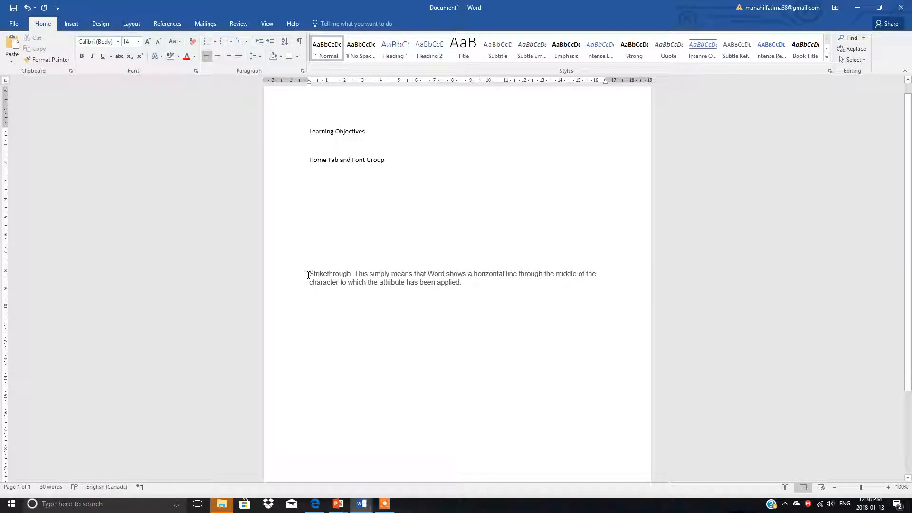
drag(309, 275, 493, 289)
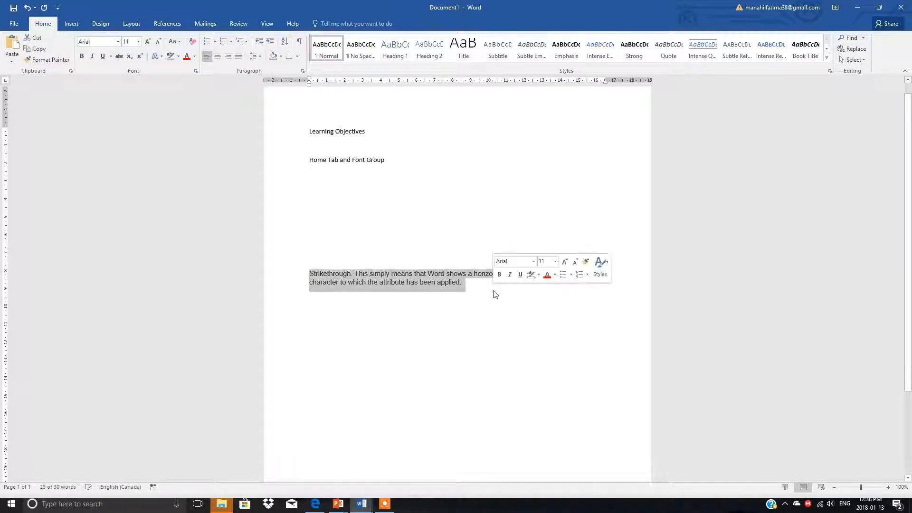
click(376, 303)
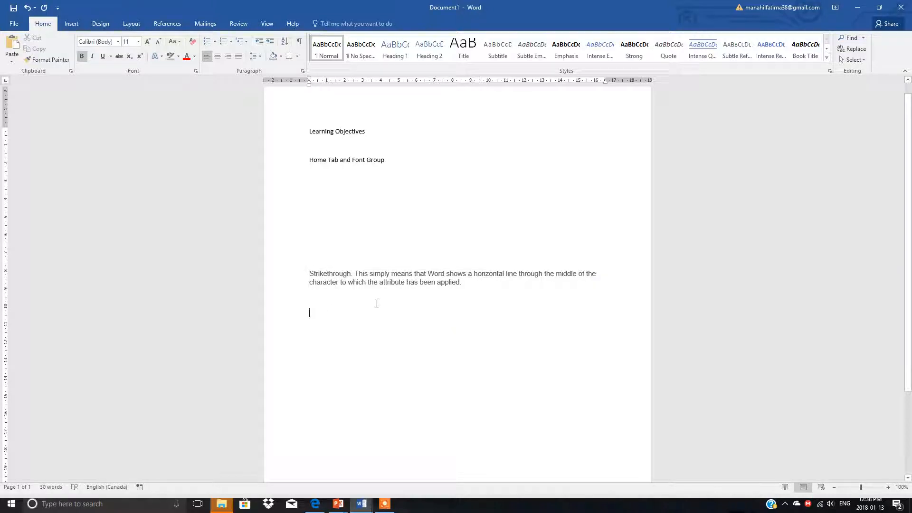
click(309, 275)
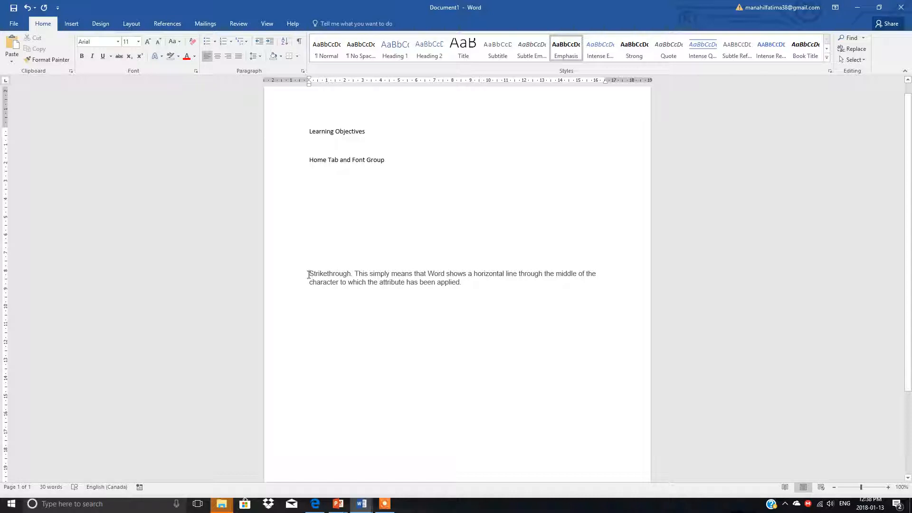
triple_click(309, 273)
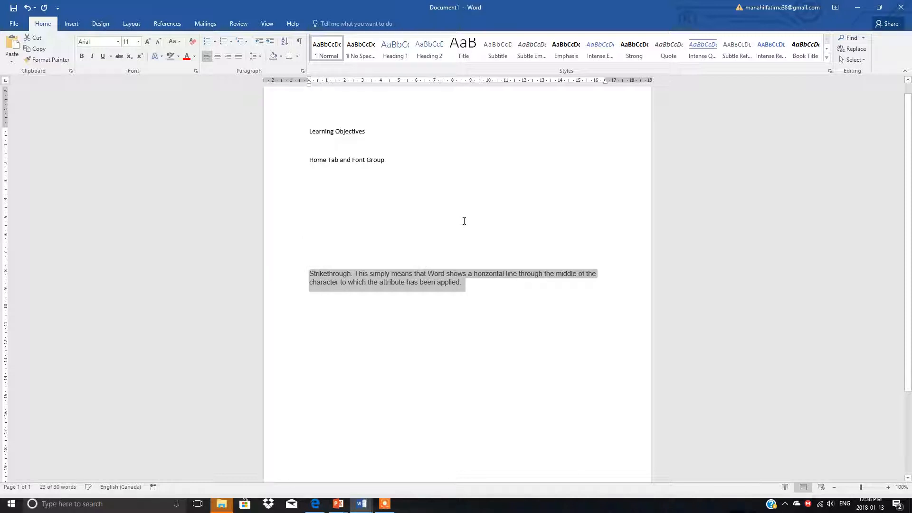
Select the "Learning Objectives" heading text and deselect it by placing the cursor on the empty line below.
click(317, 134)
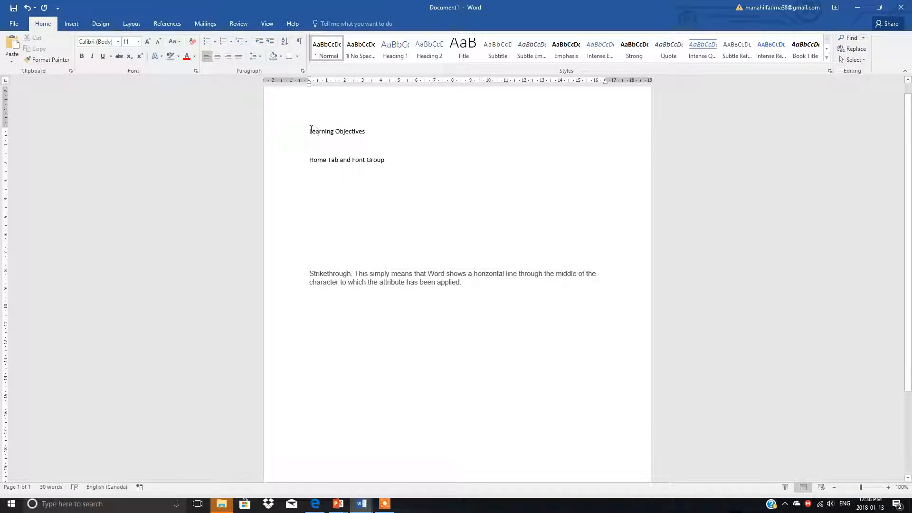
drag(311, 129, 407, 128)
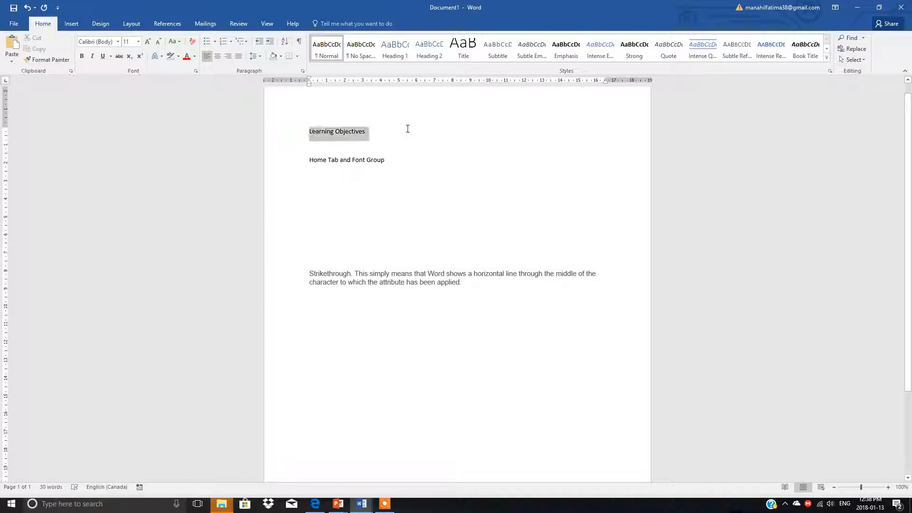
click(413, 148)
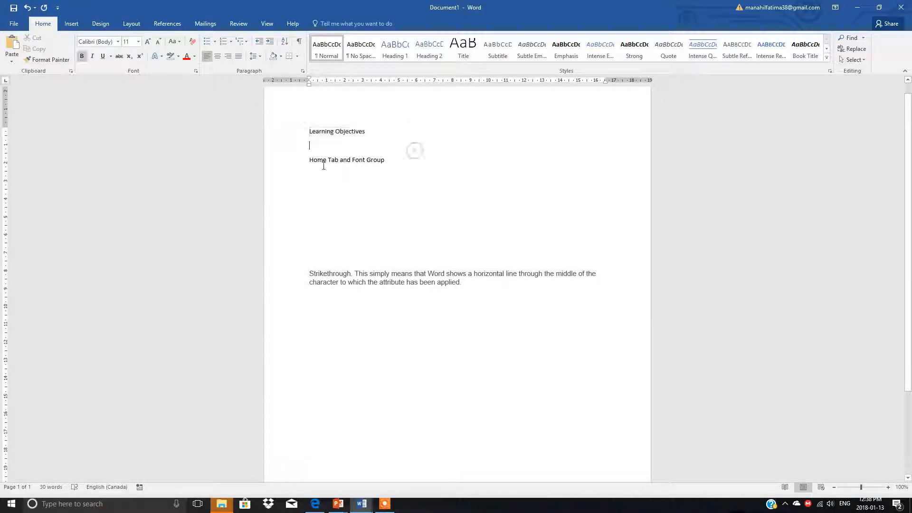
Try to set font size 24 with only the cursor placed before "Learning Objectives", and undo and redo the last change.
click(308, 131)
click(138, 41)
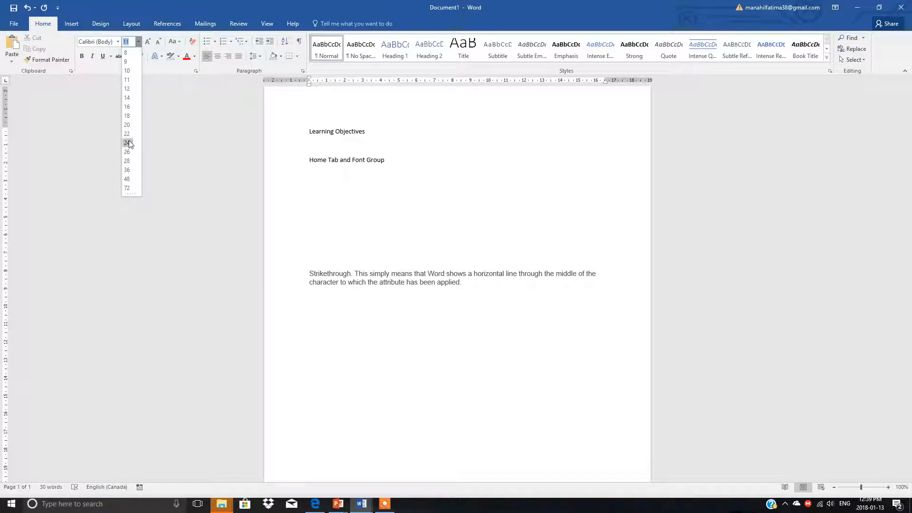
click(127, 142)
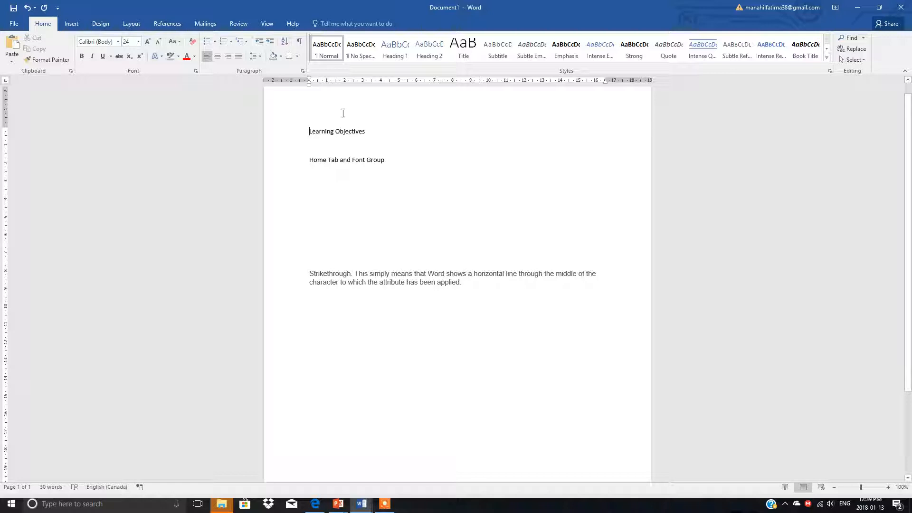
click(26, 9)
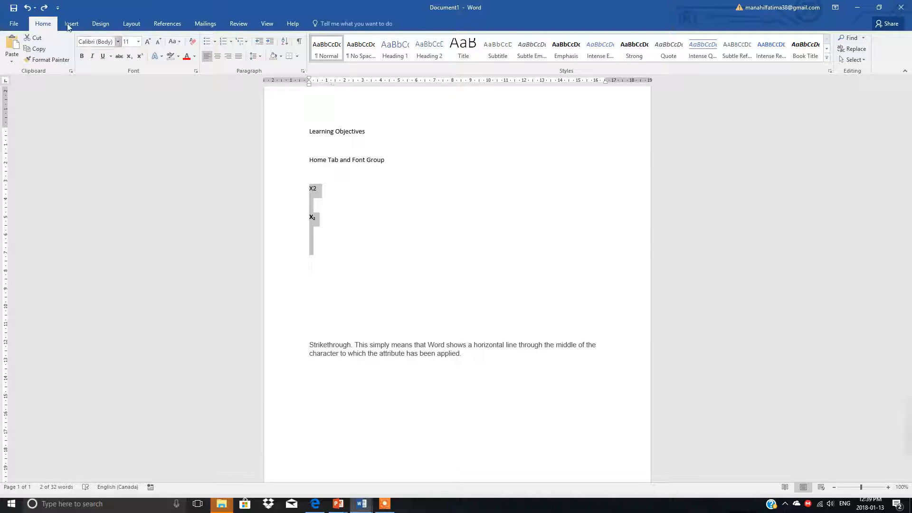
click(44, 8)
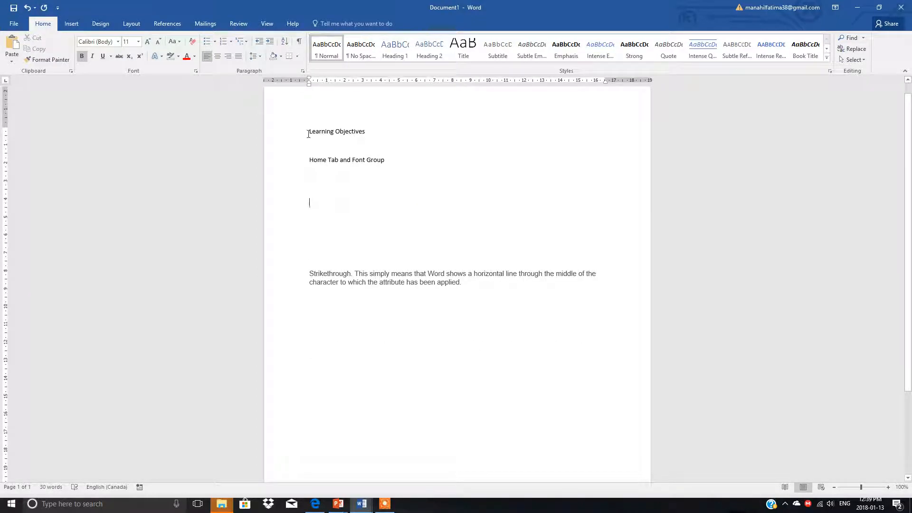
Set the font size of the "Learning Objectives" heading to 20.
drag(332, 129, 379, 129)
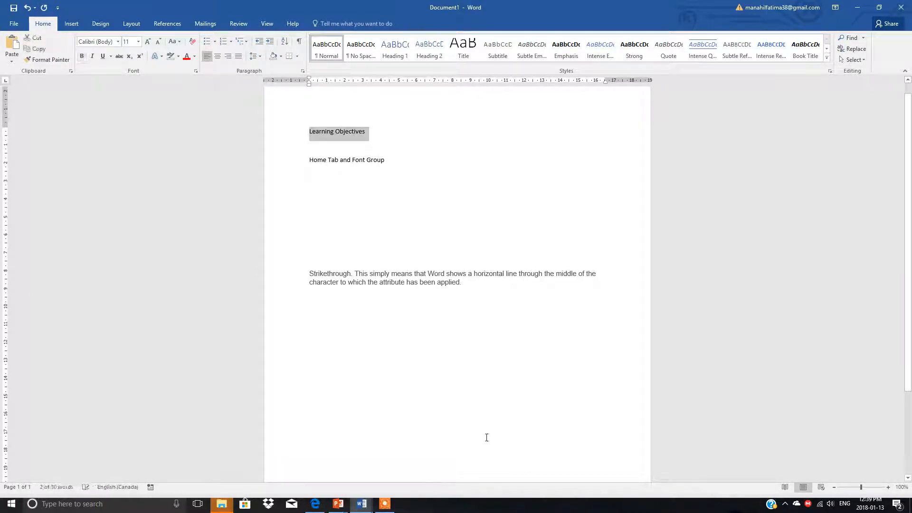
click(138, 42)
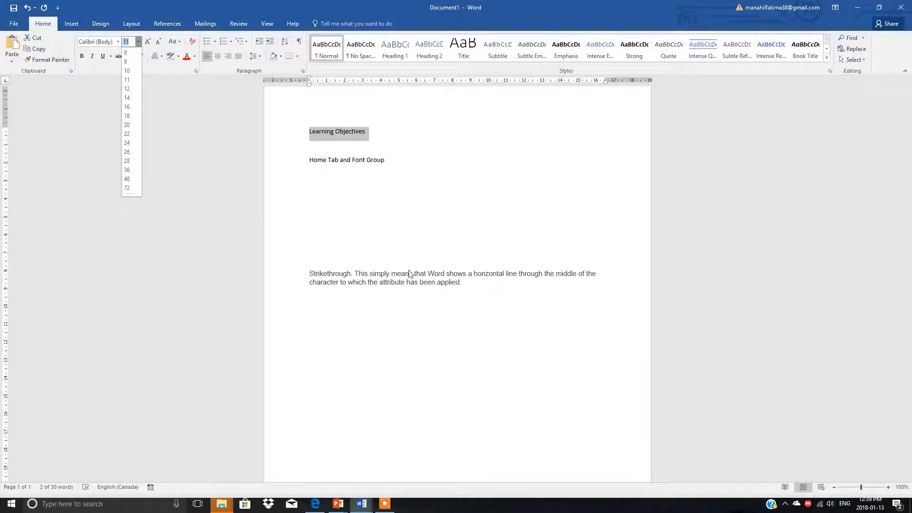
click(127, 126)
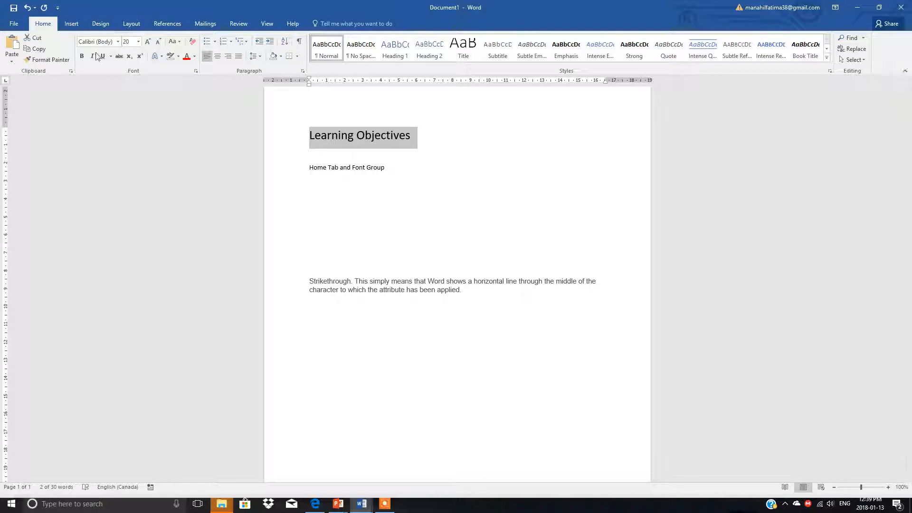
Browse the available fonts and change the "Learning Objectives" heading to Arial Black.
click(119, 41)
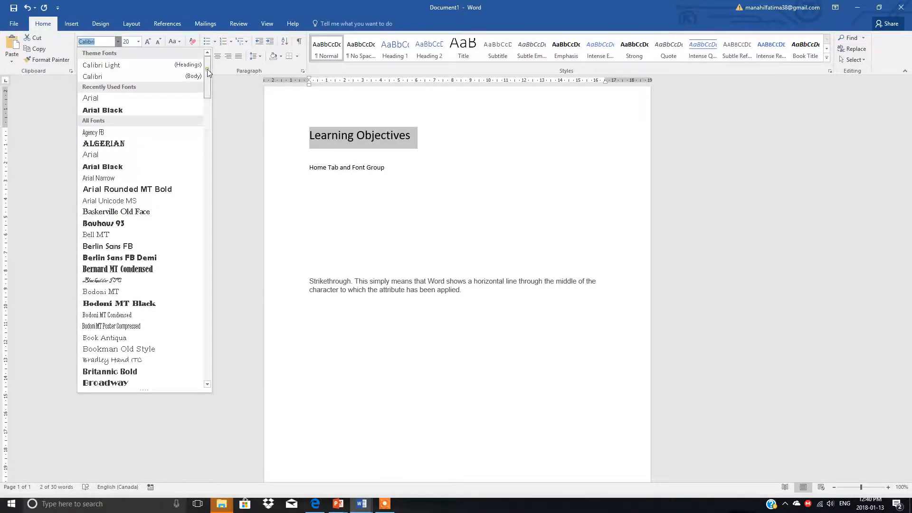
drag(207, 92, 216, 236)
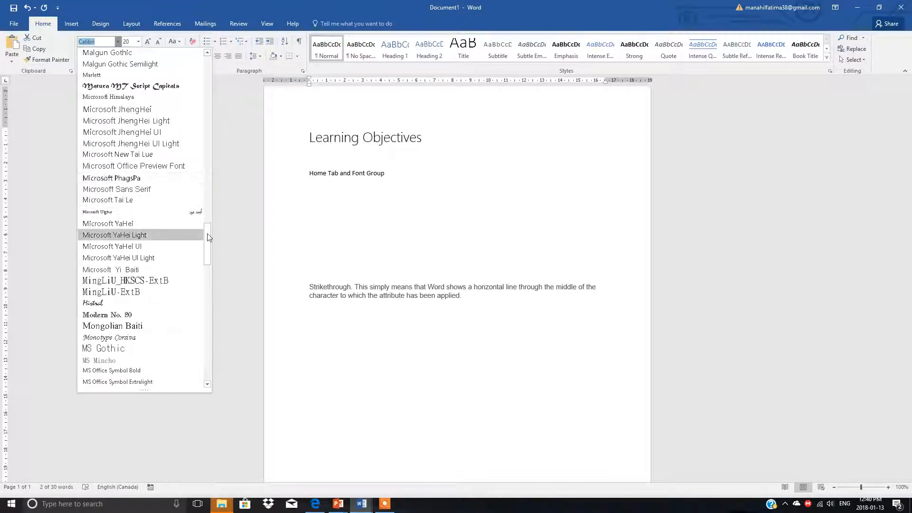
drag(207, 232, 213, 53)
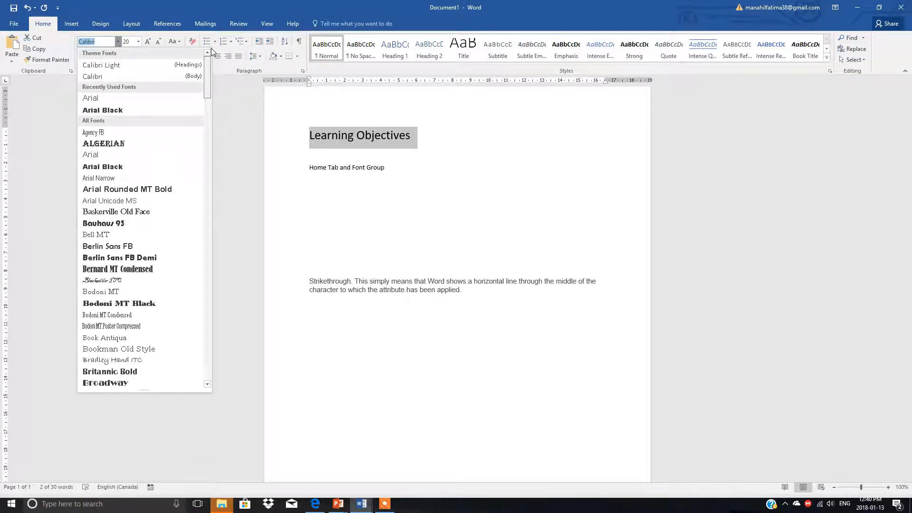
click(104, 112)
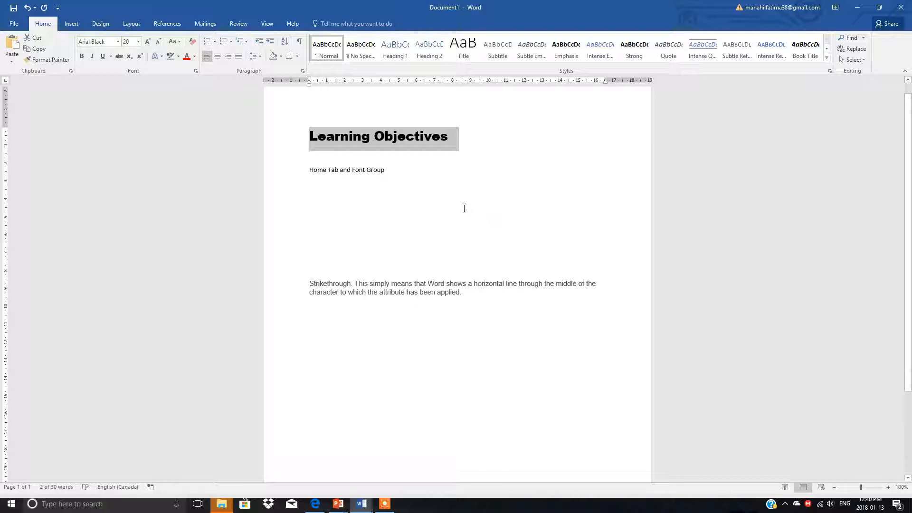
Increase the "Learning Objectives" heading's font size stepwise to 36 and reduce it stepwise to 26.
click(148, 42)
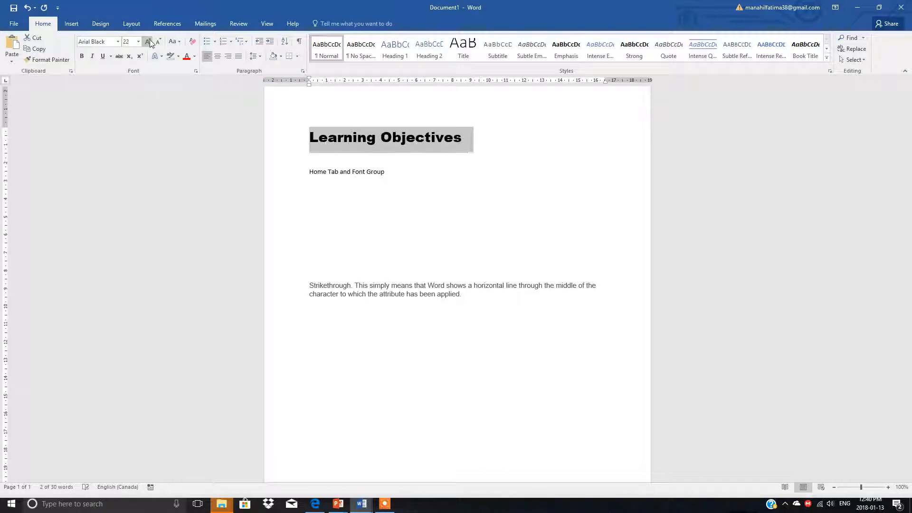
click(148, 41)
click(149, 42)
click(148, 41)
click(148, 42)
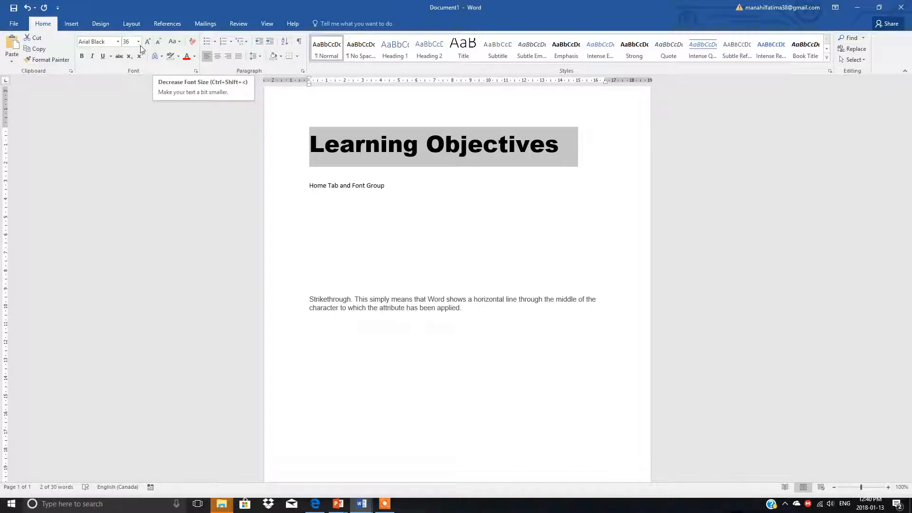
click(159, 42)
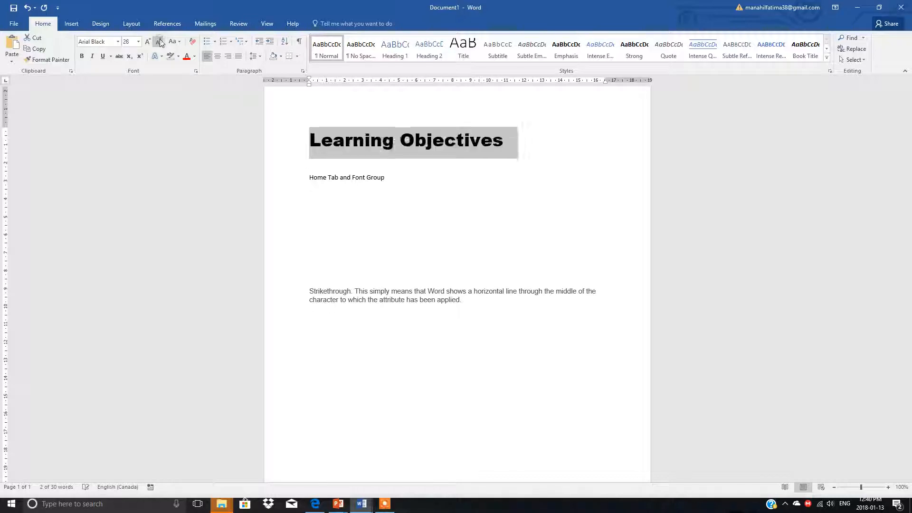
click(160, 42)
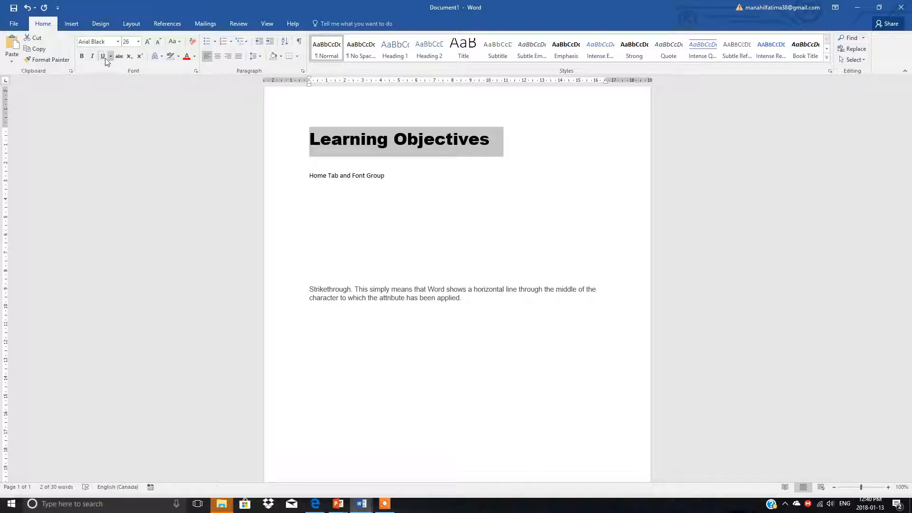
Apply bold and italic formatting to the "Learning Objectives" heading.
click(81, 60)
click(93, 56)
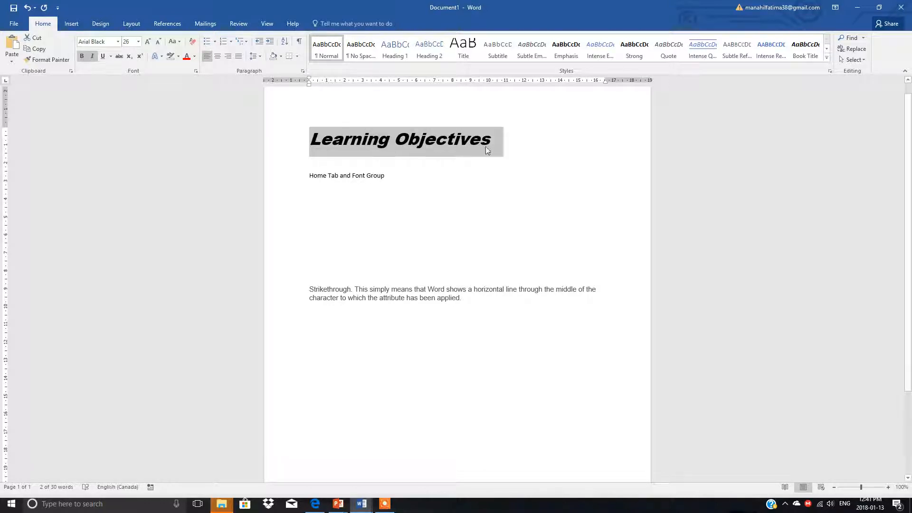
Underline the "Learning Objectives" heading, using a wavy underline style and a pink underline color.
click(103, 59)
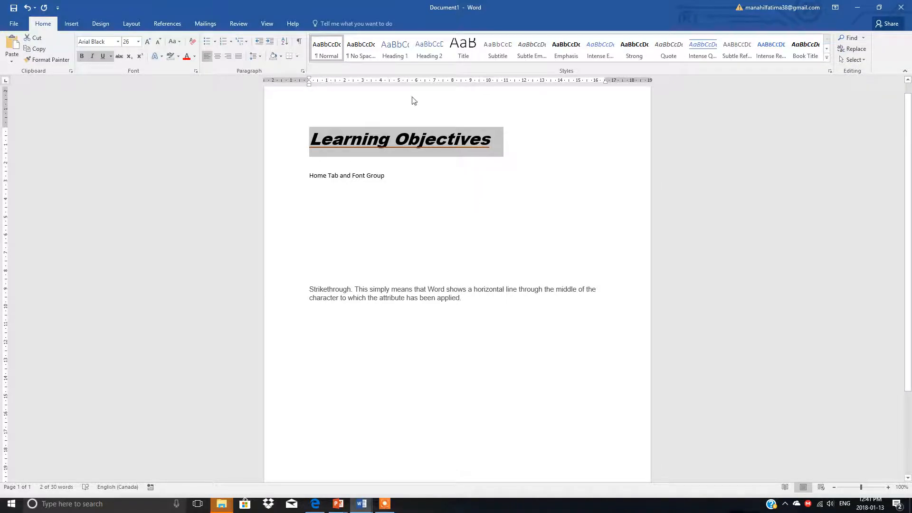
click(110, 56)
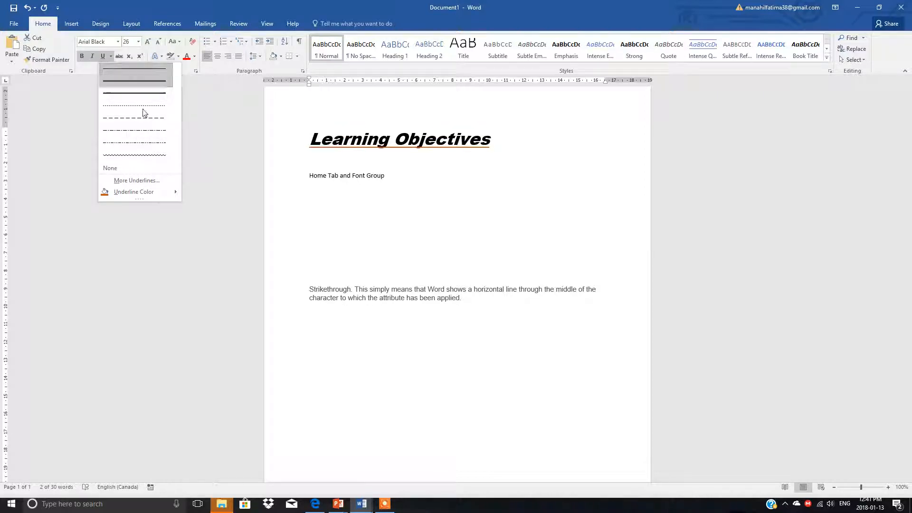
click(145, 181)
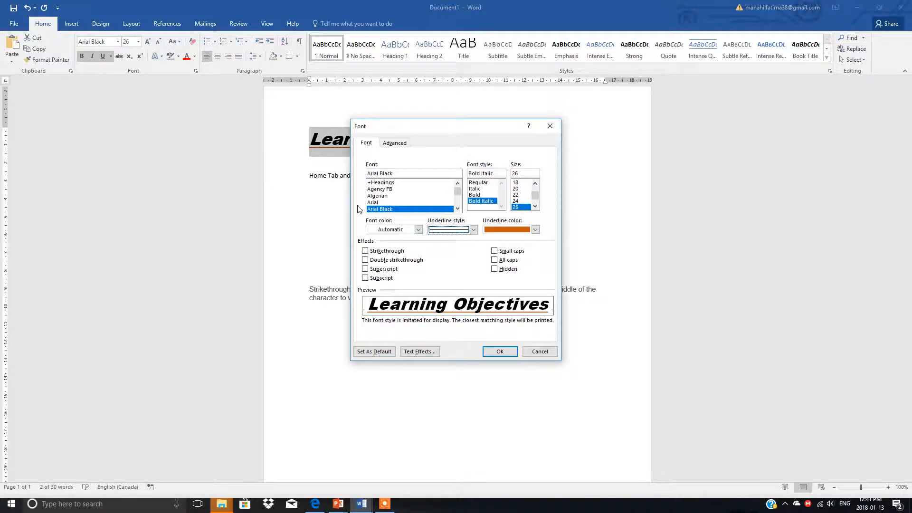
click(473, 230)
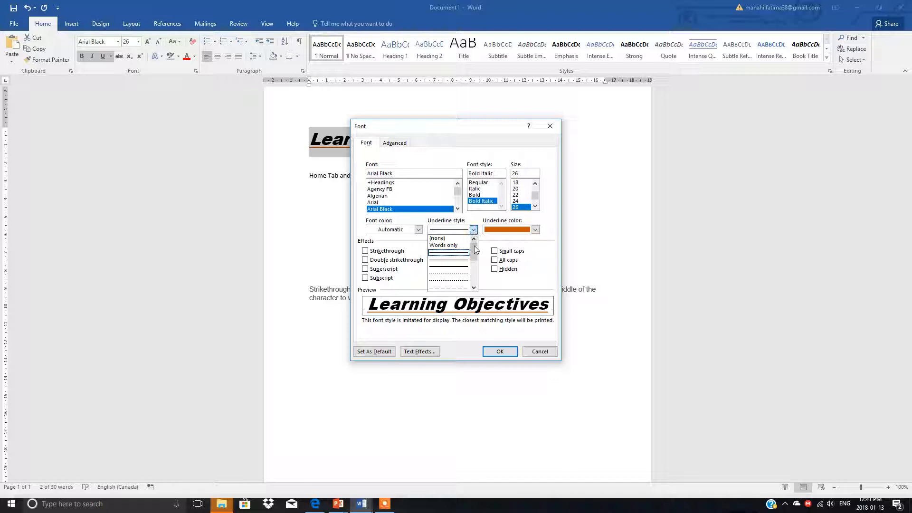
mouse_move(475, 249)
mouse_down()
mouse_move(472, 284)
mouse_move(441, 292)
mouse_up()
click(441, 289)
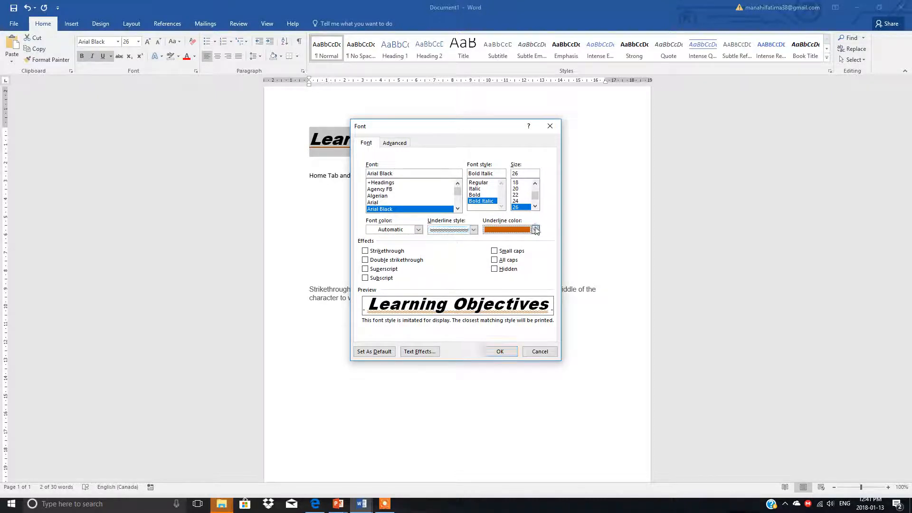
click(535, 230)
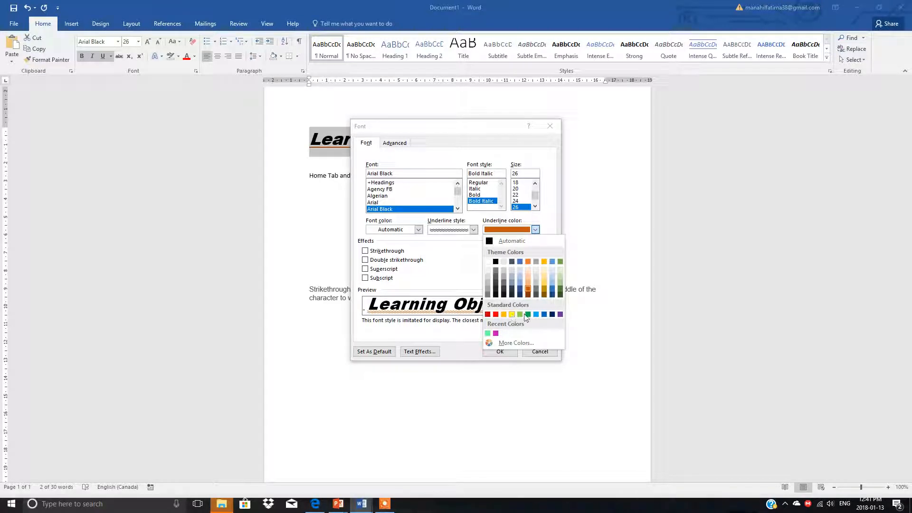
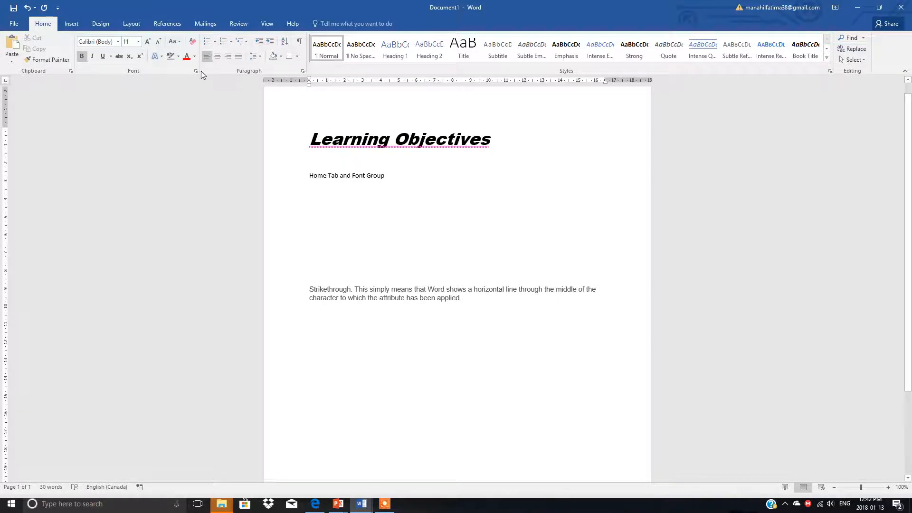
Select the "Learning Objectives" heading and change its capitalization to Sentence case.
click(179, 43)
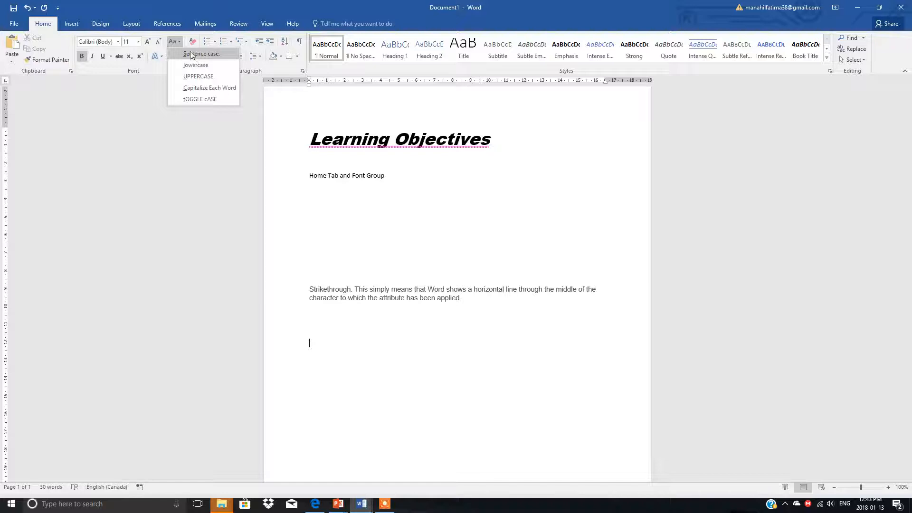
click(406, 198)
drag(310, 139, 508, 141)
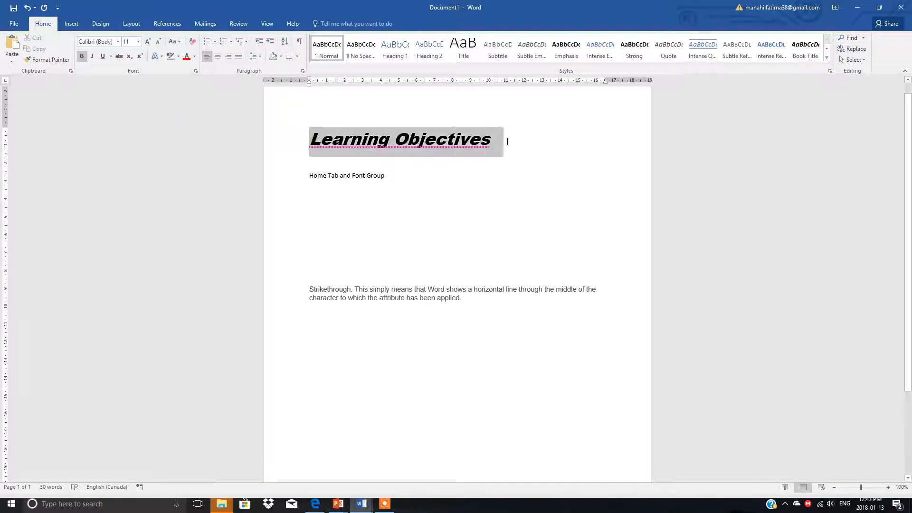
click(178, 46)
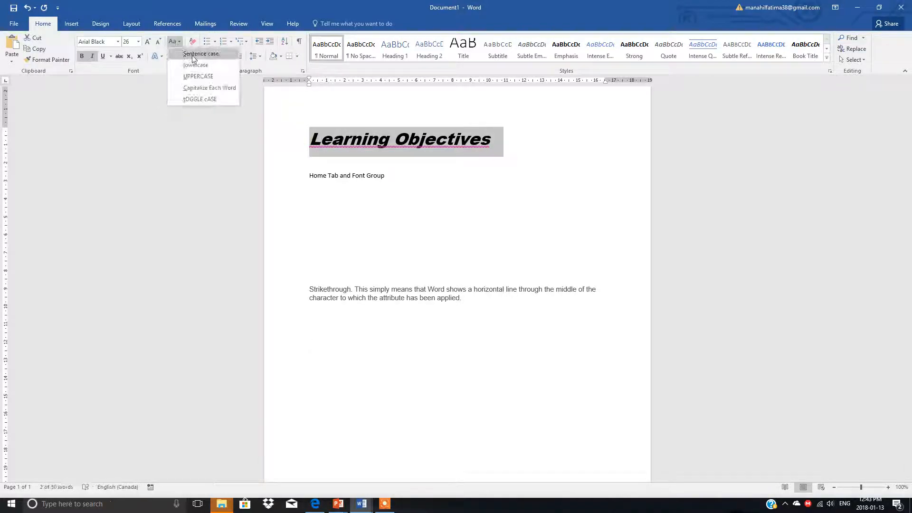
click(192, 55)
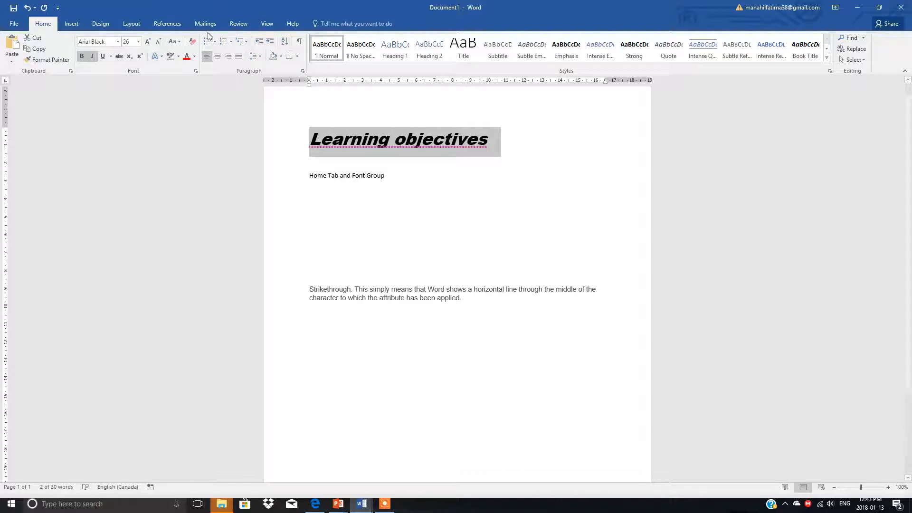
Change the selected heading to lowercase and then to UPPERCASE.
click(179, 42)
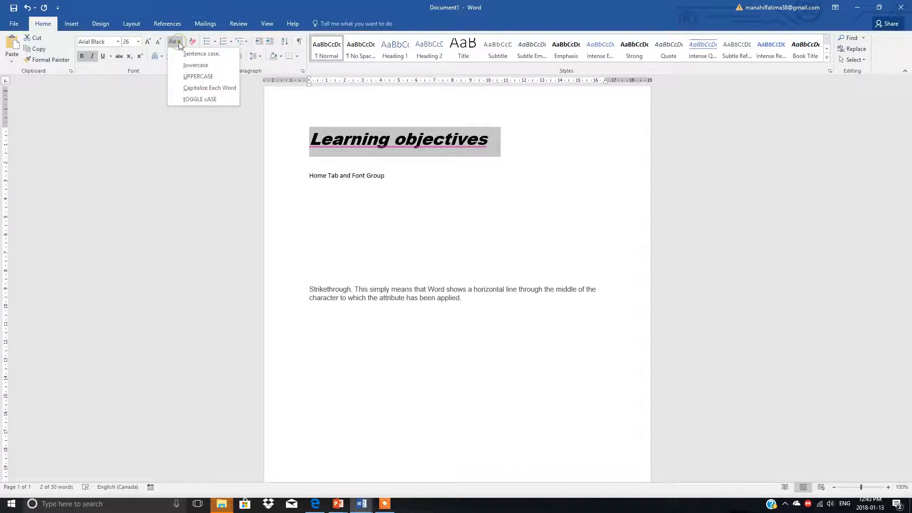
click(195, 65)
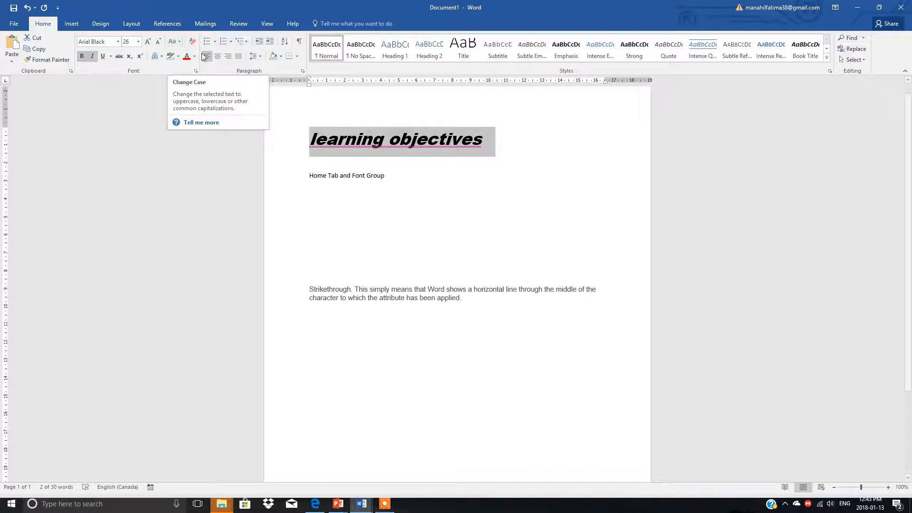
click(179, 41)
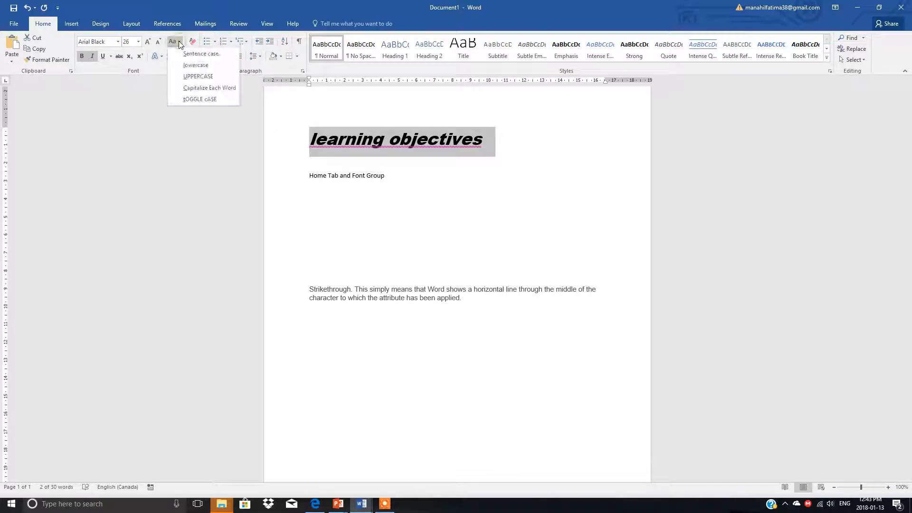
click(193, 78)
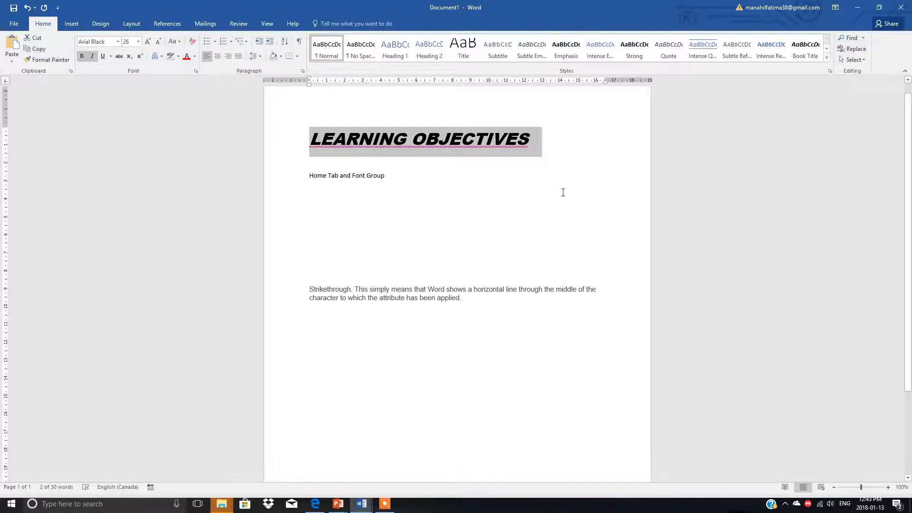
Change the heading's capitalization to Capitalize Each Word and then to tOGGLE cASE.
click(173, 41)
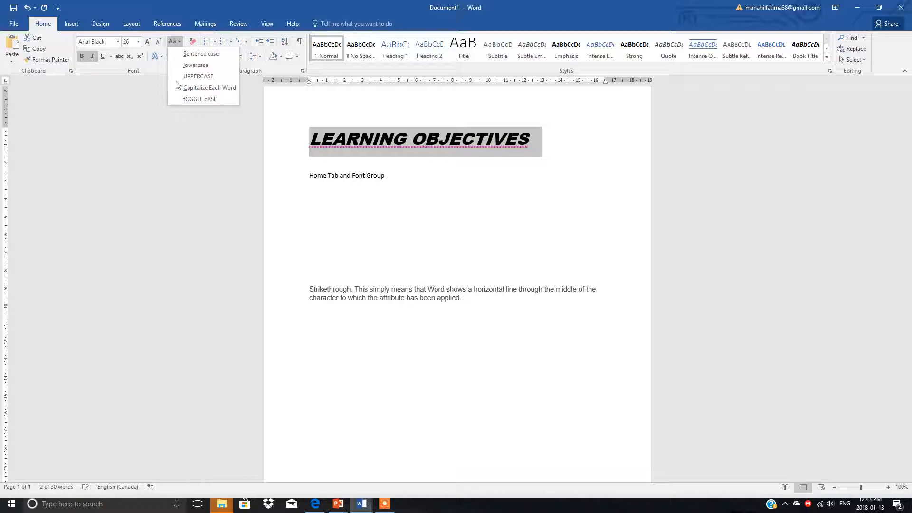
click(200, 88)
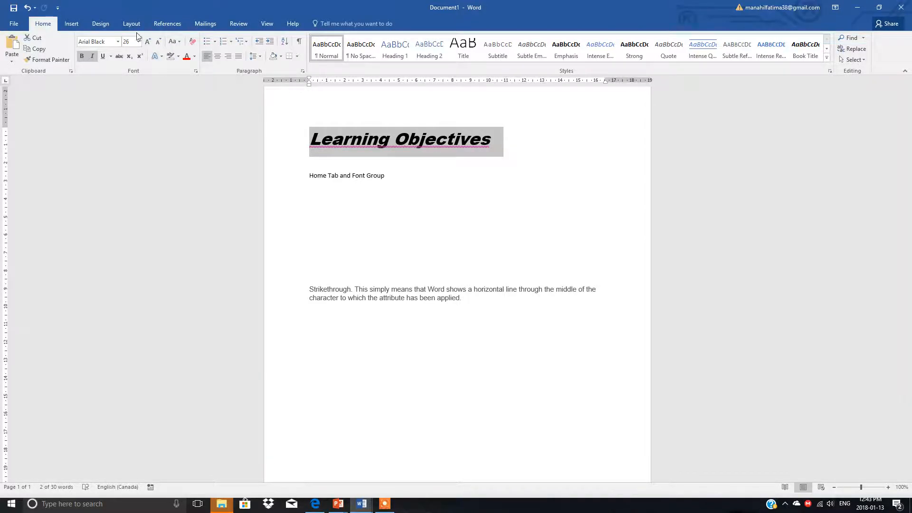
click(175, 41)
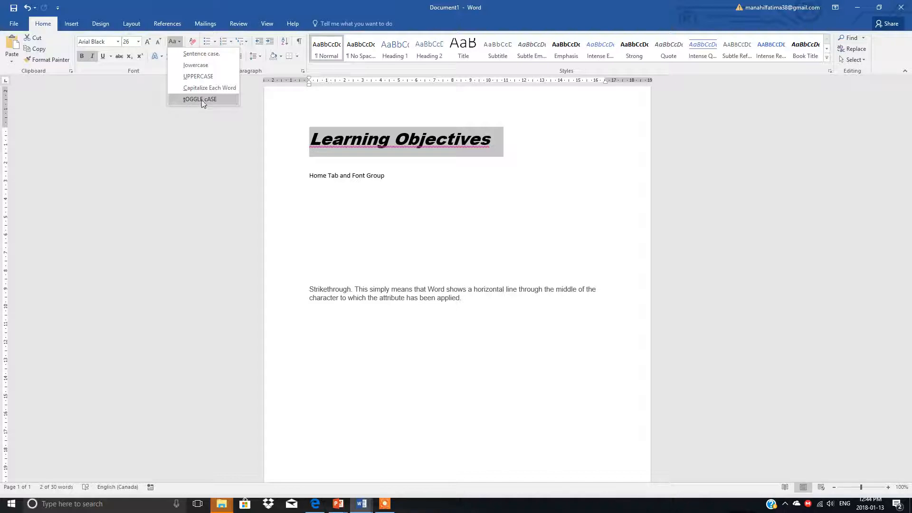
click(200, 99)
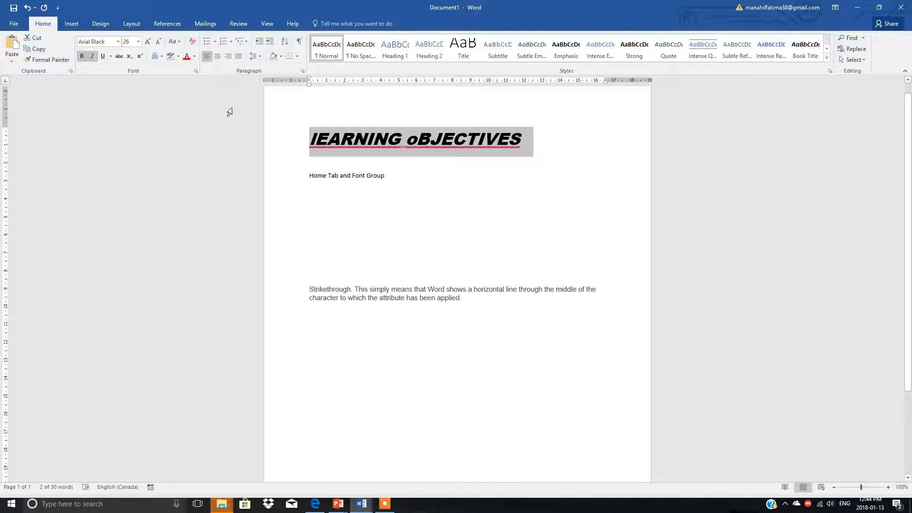
Clear all formatting from the heading and set its capitalization to Sentence case.
click(192, 42)
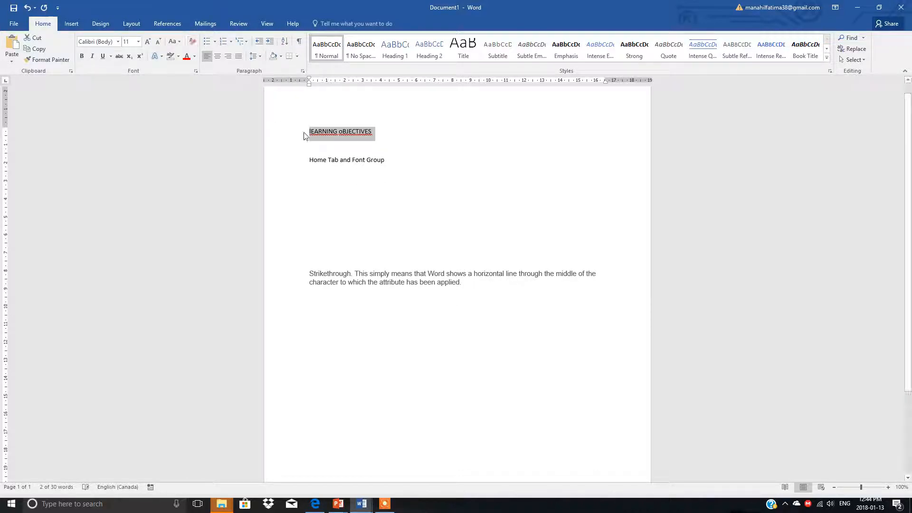
click(180, 42)
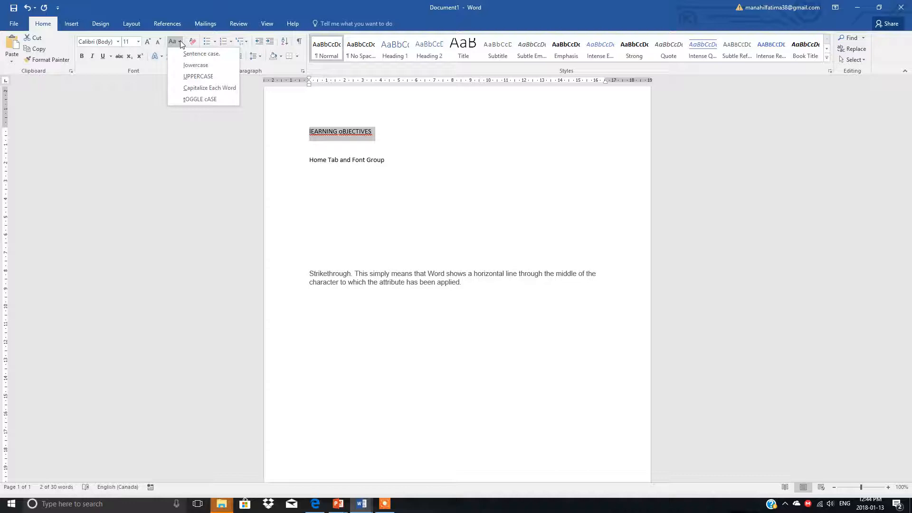
click(202, 54)
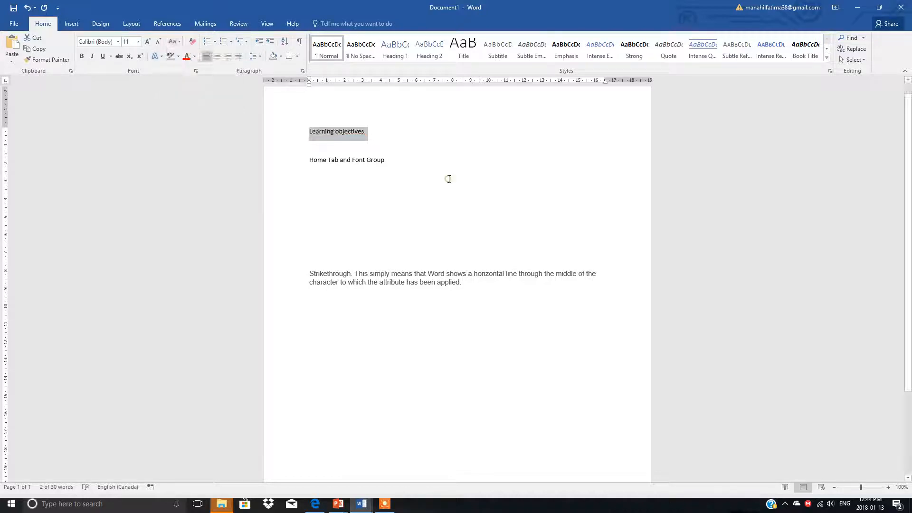
click(449, 178)
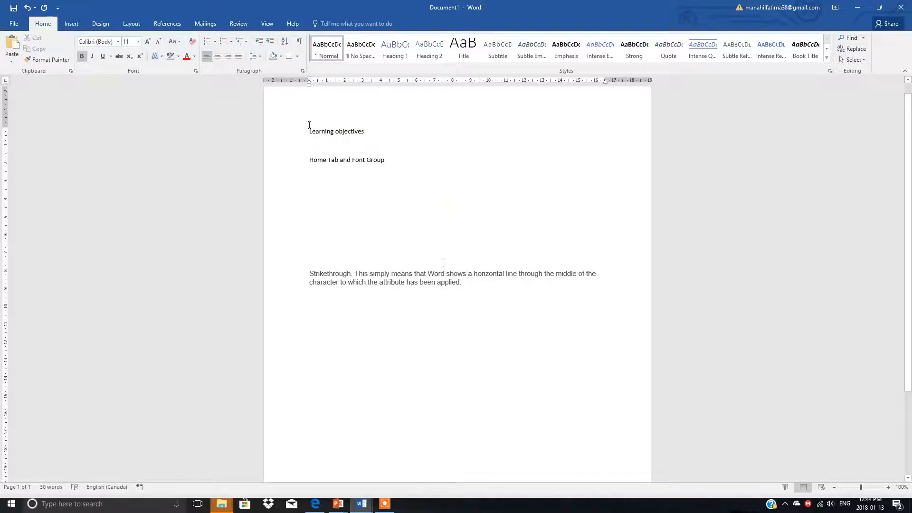
Set the "Learning objectives" heading's font size to 22 and make it bold.
drag(309, 125, 387, 130)
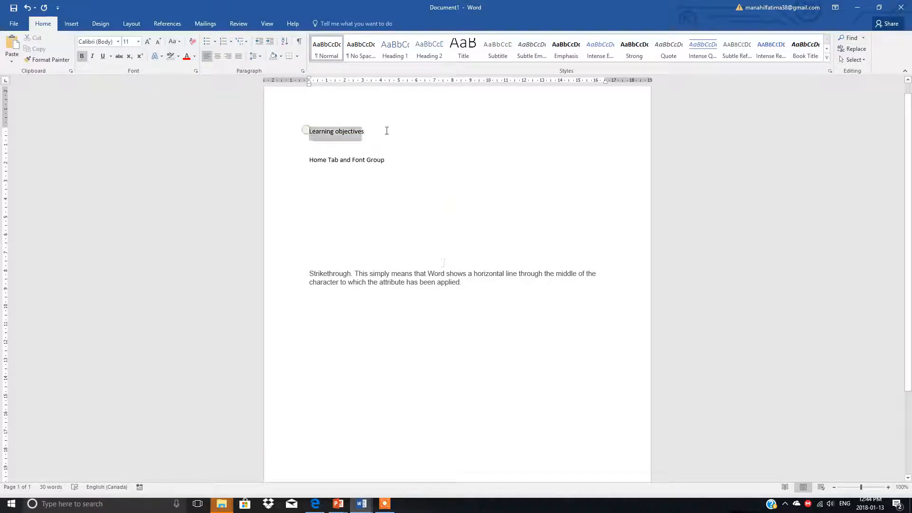
click(139, 44)
click(128, 133)
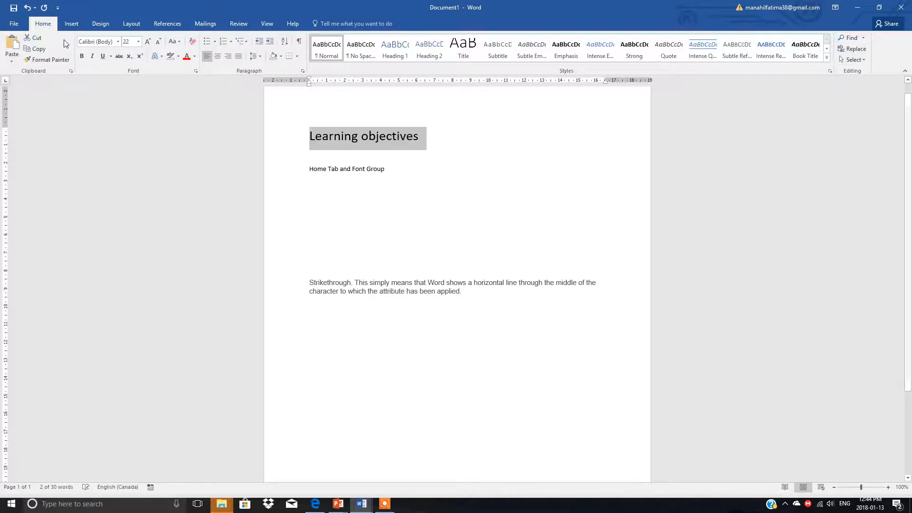
click(81, 56)
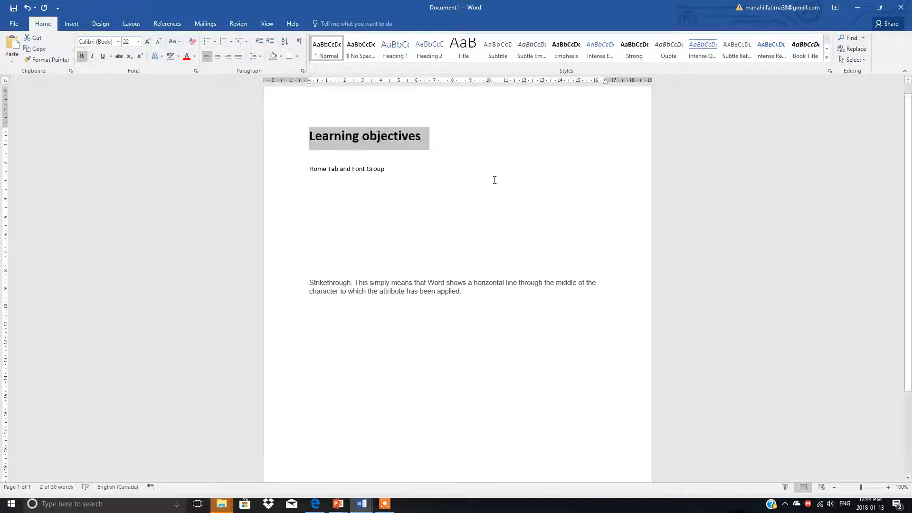
click(593, 235)
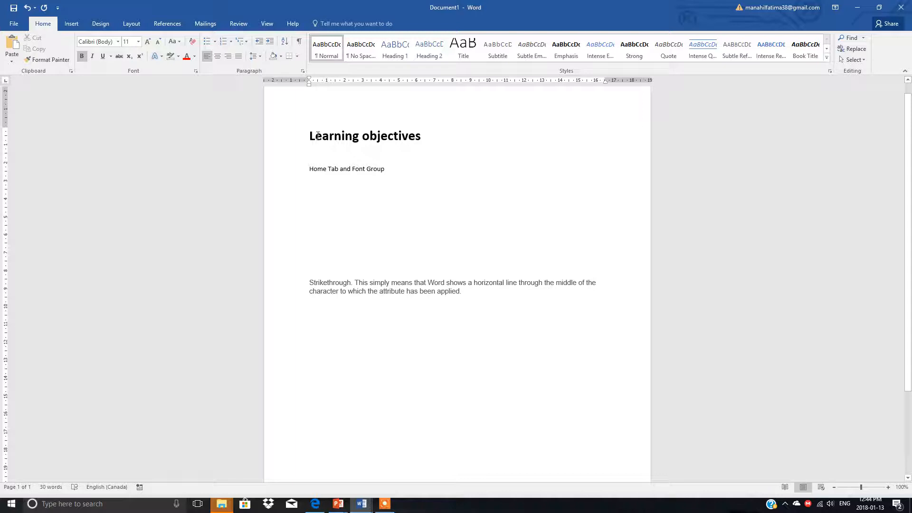
Try standard and custom colors for the "Learning objectives" heading's text and apply a custom pink font color.
drag(306, 136, 476, 138)
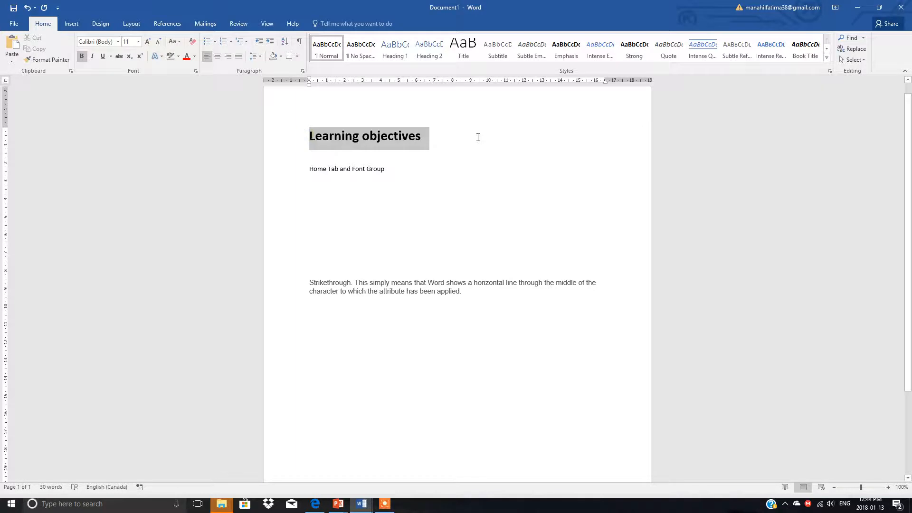
click(194, 56)
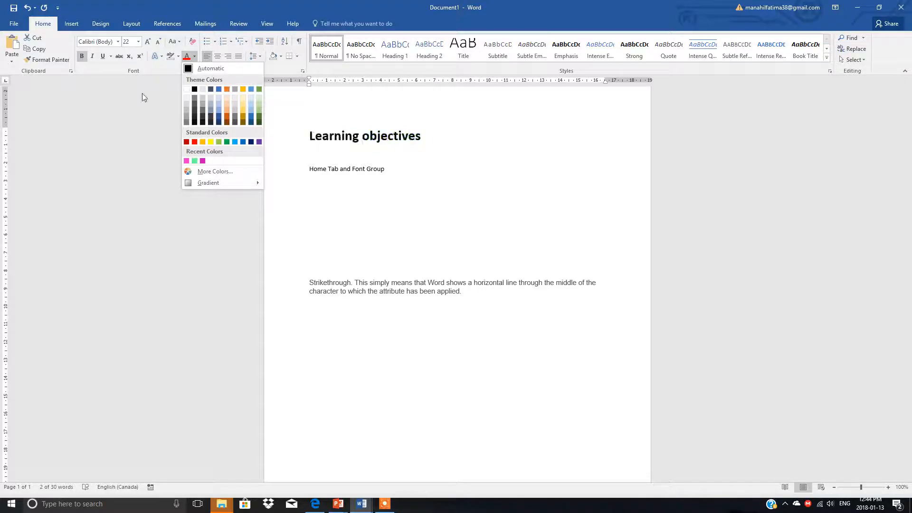
click(207, 174)
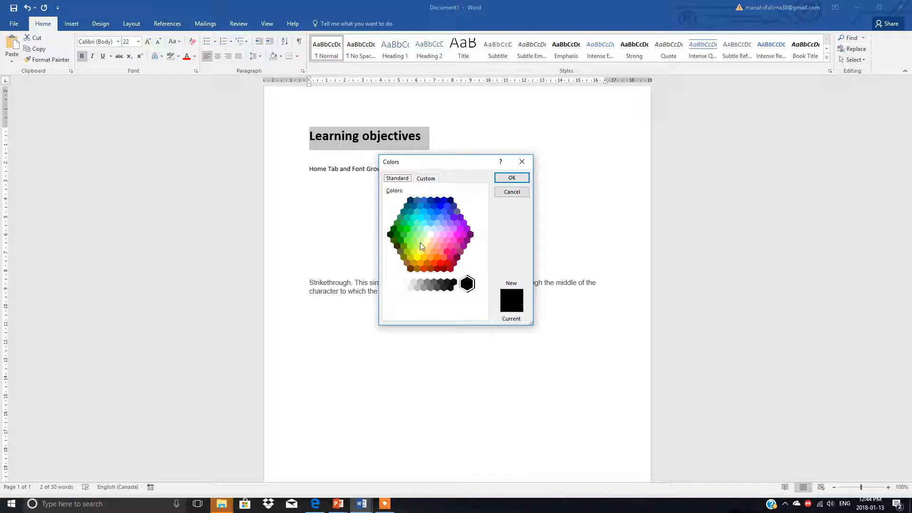
click(407, 230)
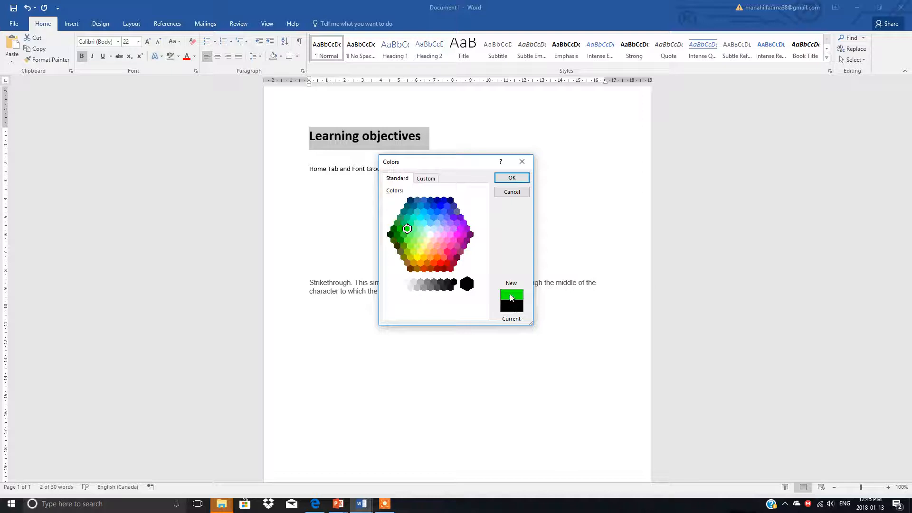
click(420, 182)
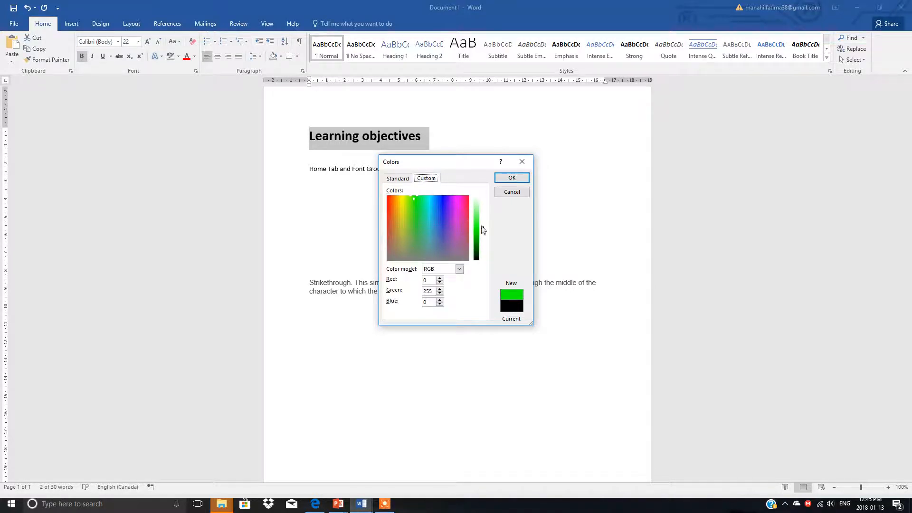
click(457, 206)
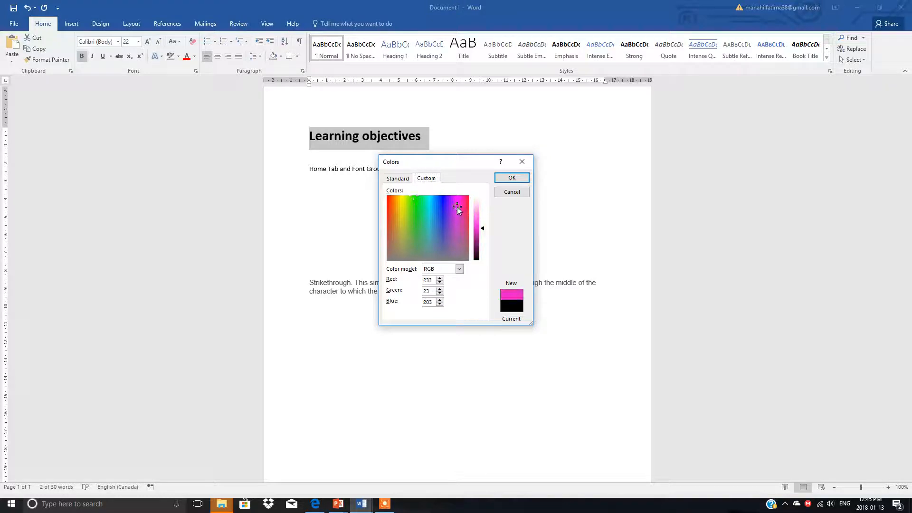
drag(392, 203, 436, 205)
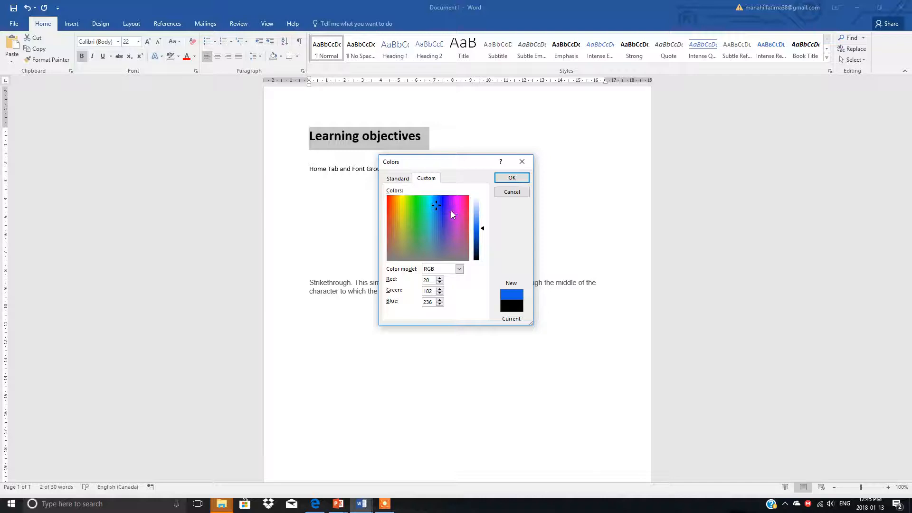
click(461, 203)
click(511, 179)
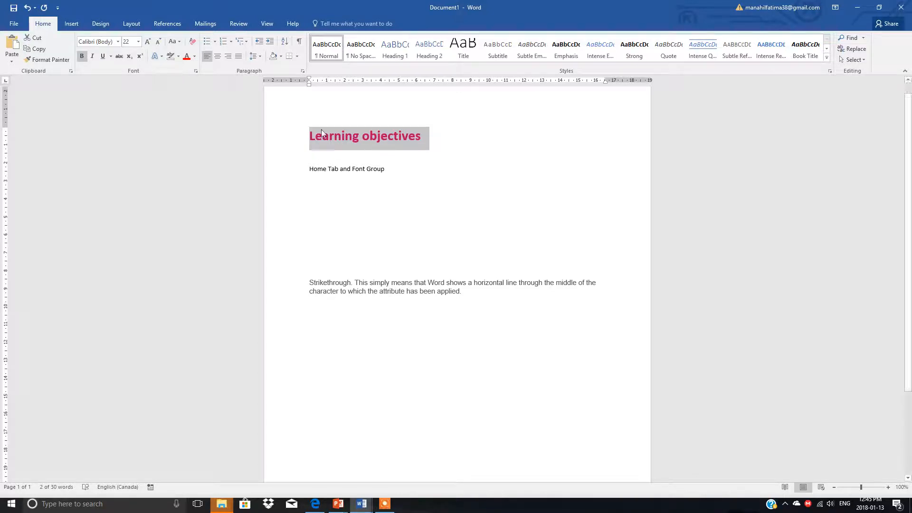
Highlight the "Learning objectives" heading in yellow and apply strikethrough to it.
click(178, 58)
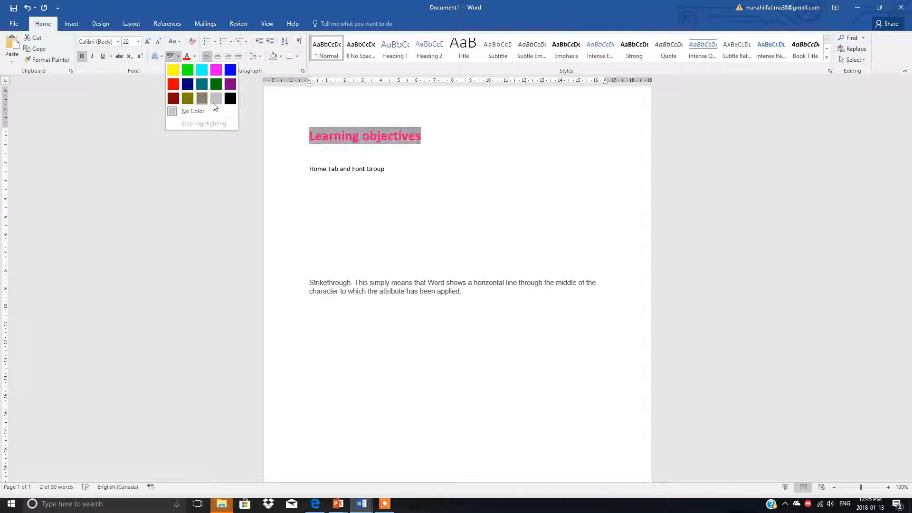
click(173, 70)
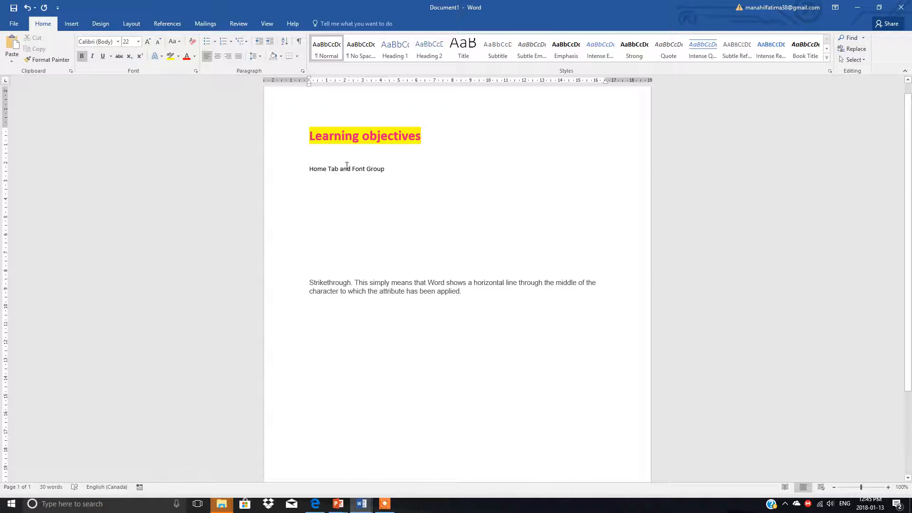
click(119, 56)
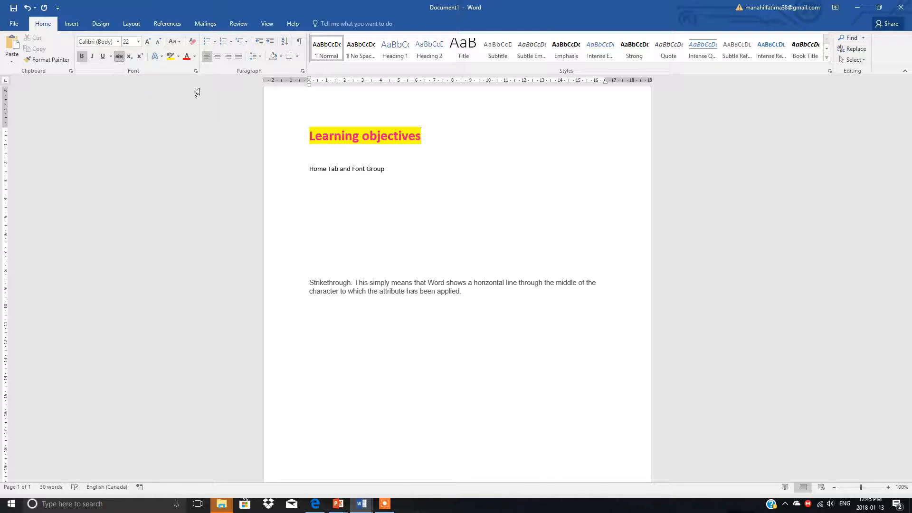
click(432, 189)
triple_click(440, 136)
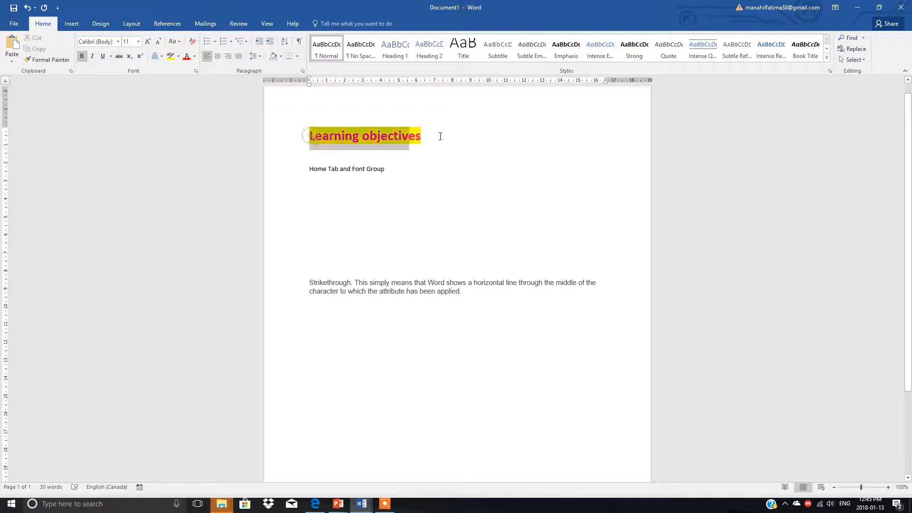
click(119, 56)
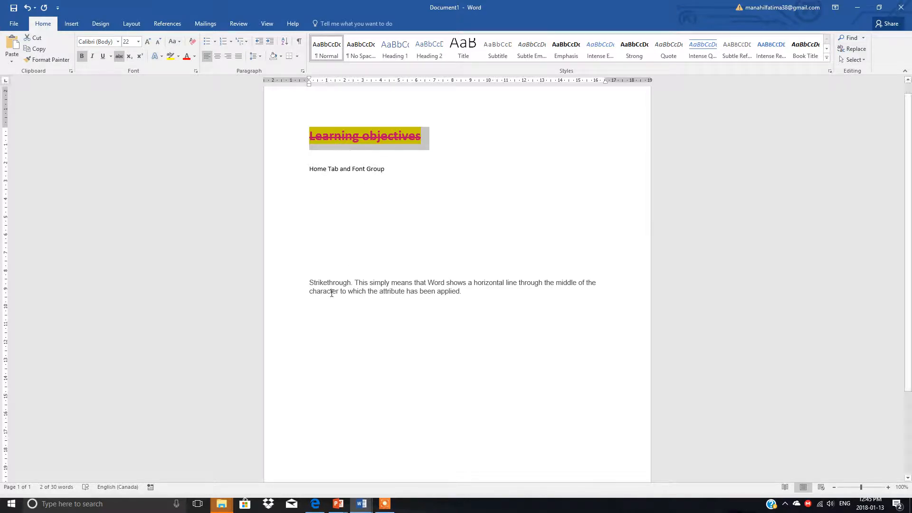
Make the paragraph that explains strikethrough bold and set its font size to 16.
drag(309, 283, 494, 310)
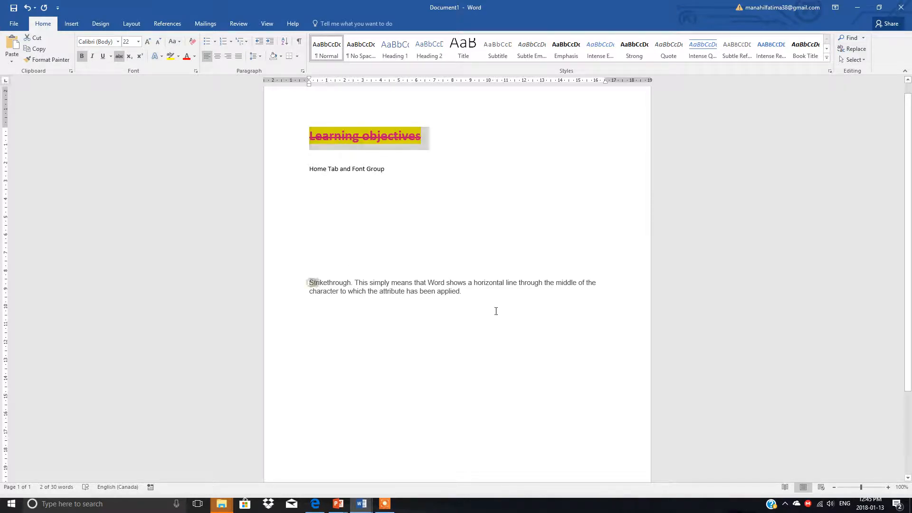
click(81, 56)
click(138, 42)
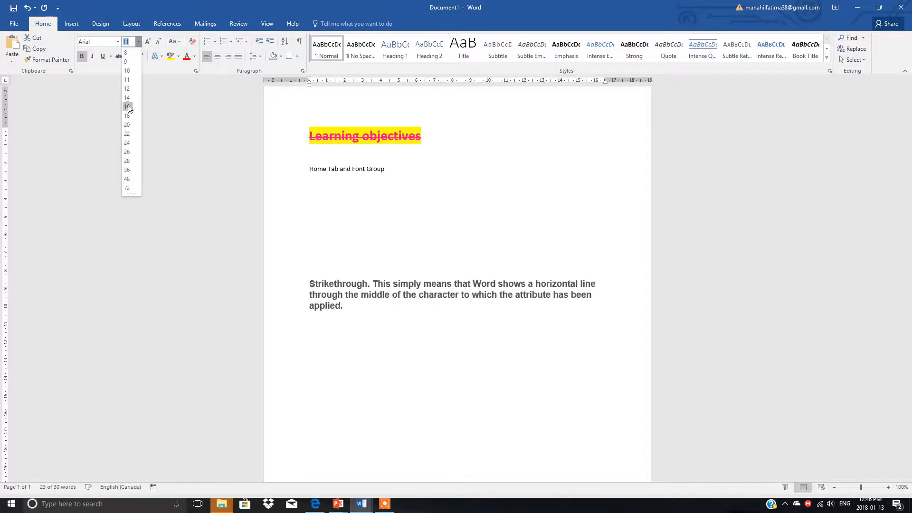
click(128, 107)
click(392, 350)
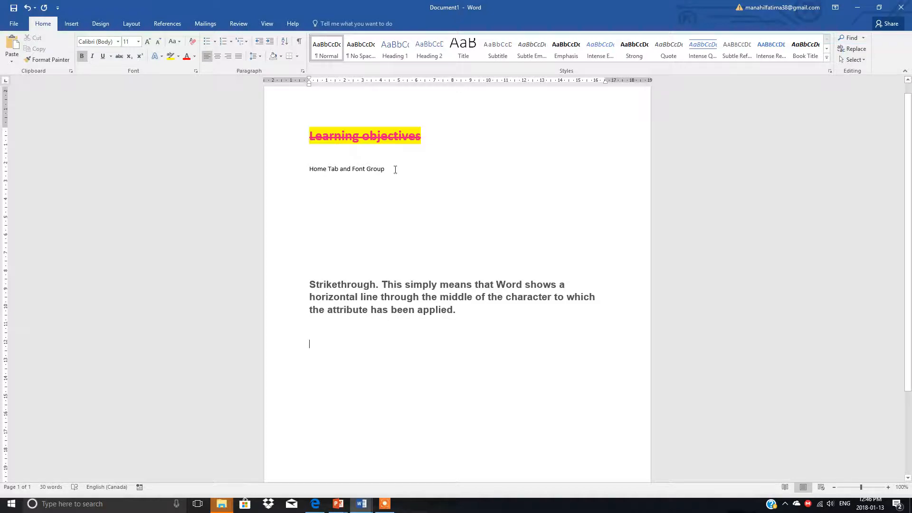
Make the "Home Tab and Font Group" line bold and set its font size to 18.
drag(301, 170, 309, 184)
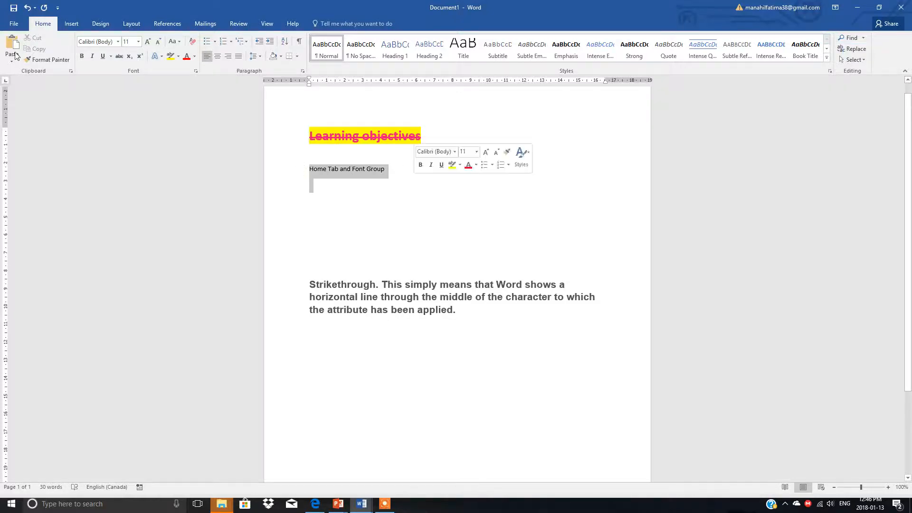
click(81, 56)
click(138, 41)
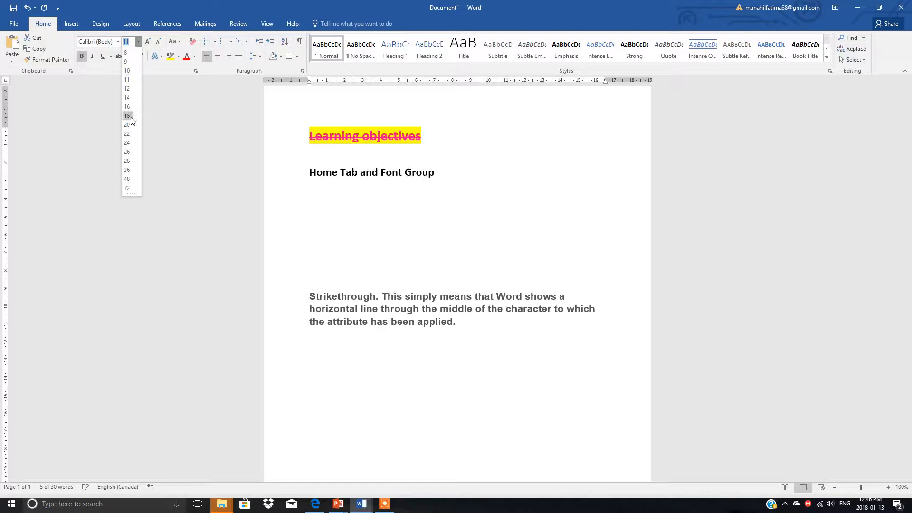
click(131, 117)
click(377, 228)
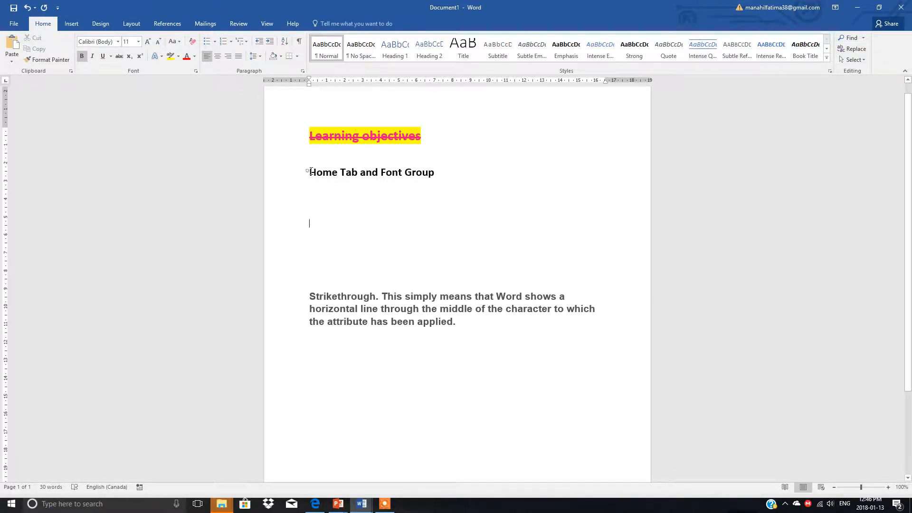
Apply the orange-outlined text effect to the "Home Tab and Font Group" line and change its outline color to standard red.
drag(307, 172, 450, 179)
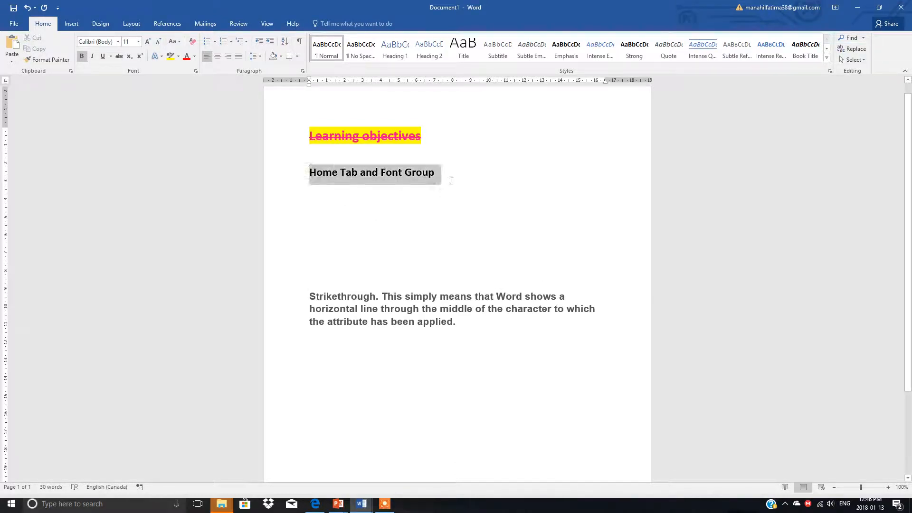
click(162, 57)
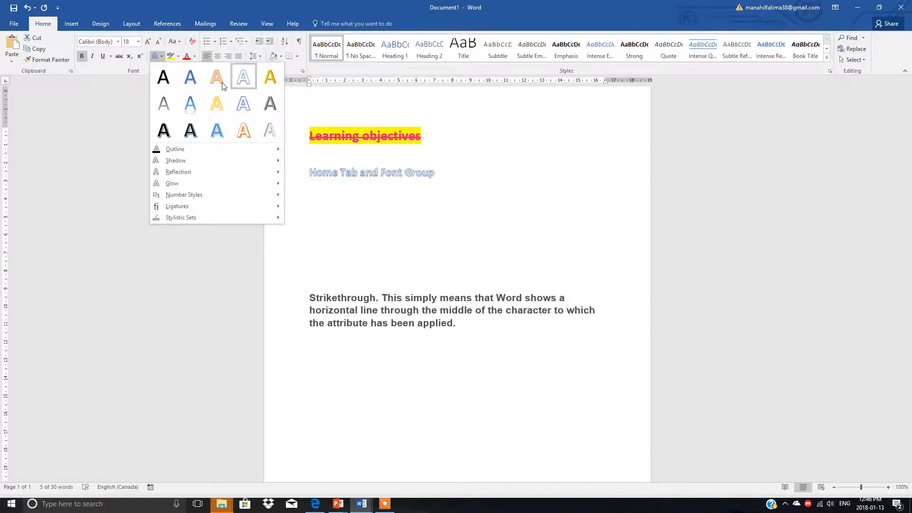
click(243, 130)
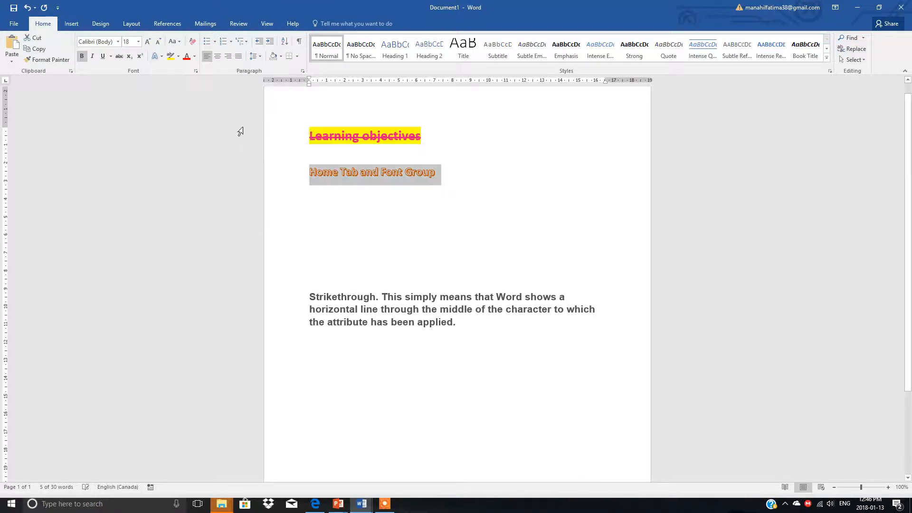
click(160, 55)
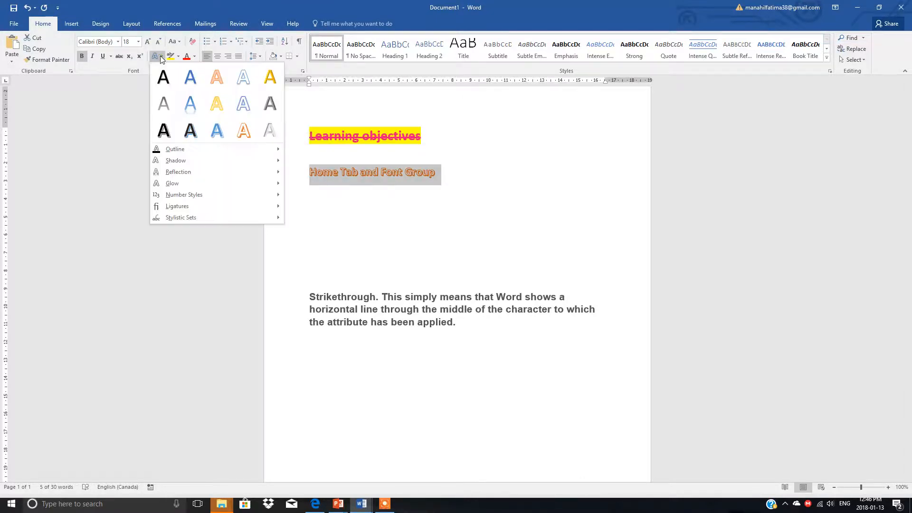
mouse_move(183, 151)
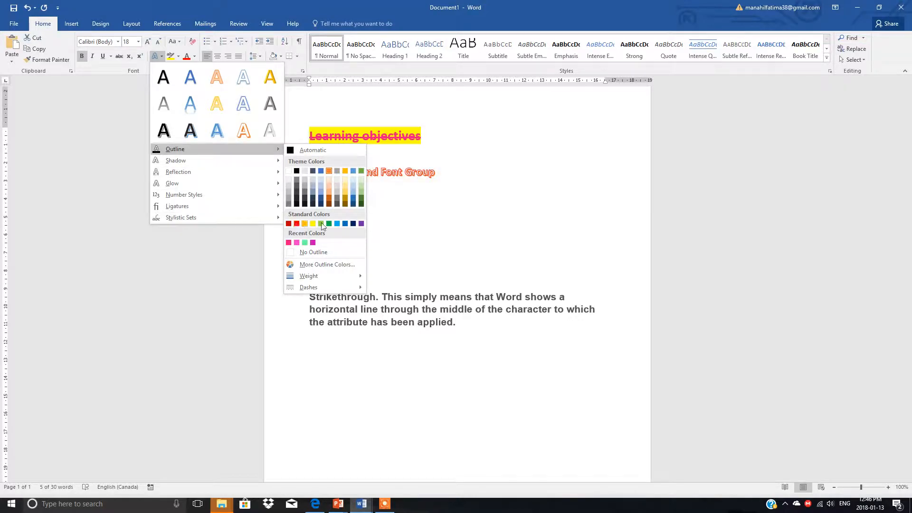
click(297, 224)
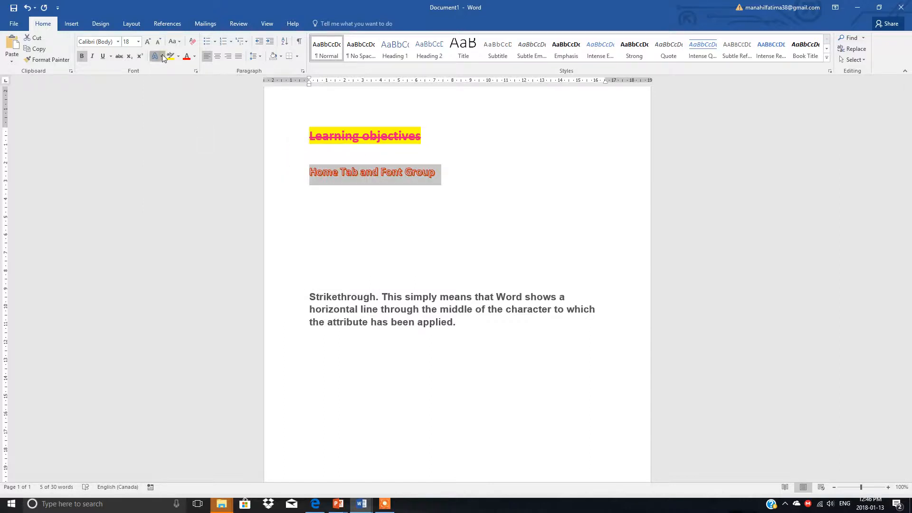
Add a perspective shadow and the strongest orange glow variation to the "Home Tab and Font Group" line.
click(157, 56)
mouse_move(195, 165)
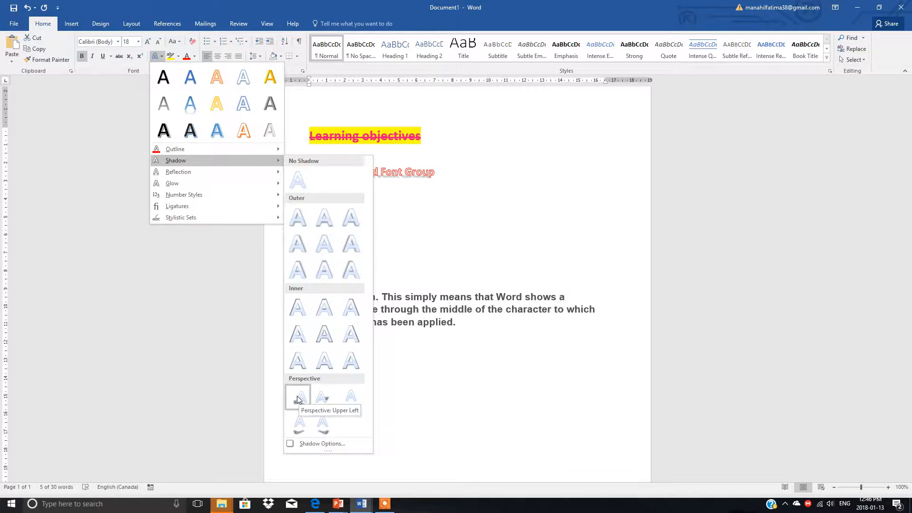
click(298, 422)
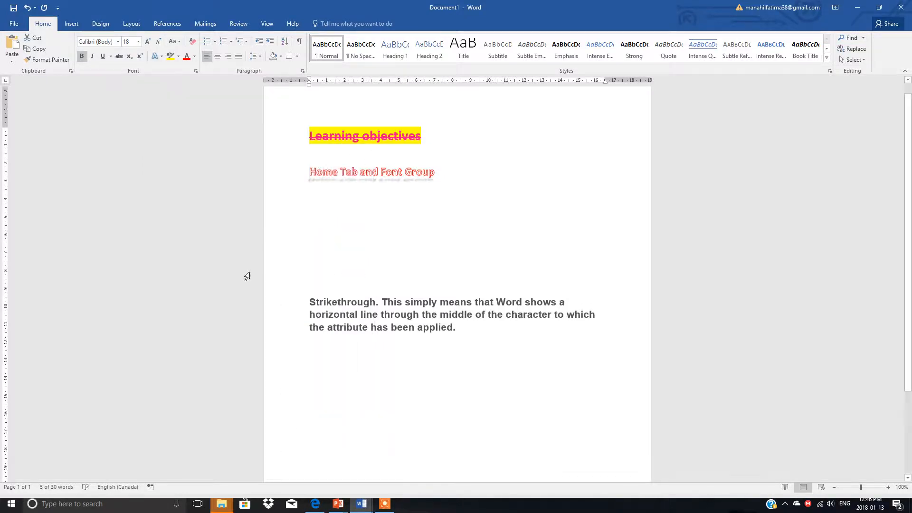
click(161, 58)
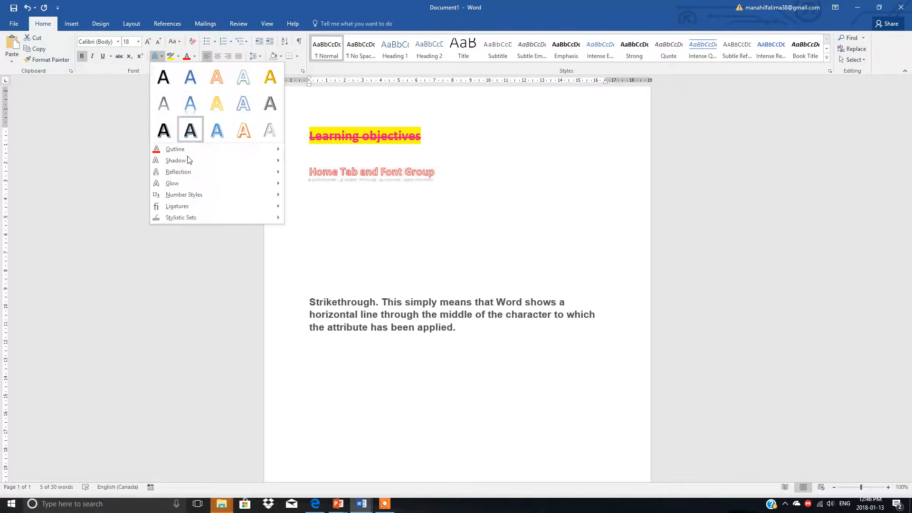
mouse_move(264, 189)
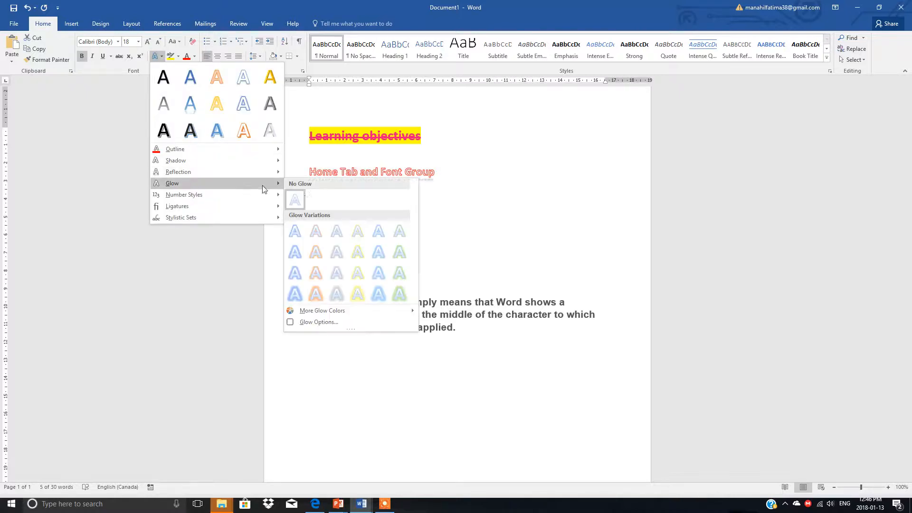
click(316, 295)
click(474, 182)
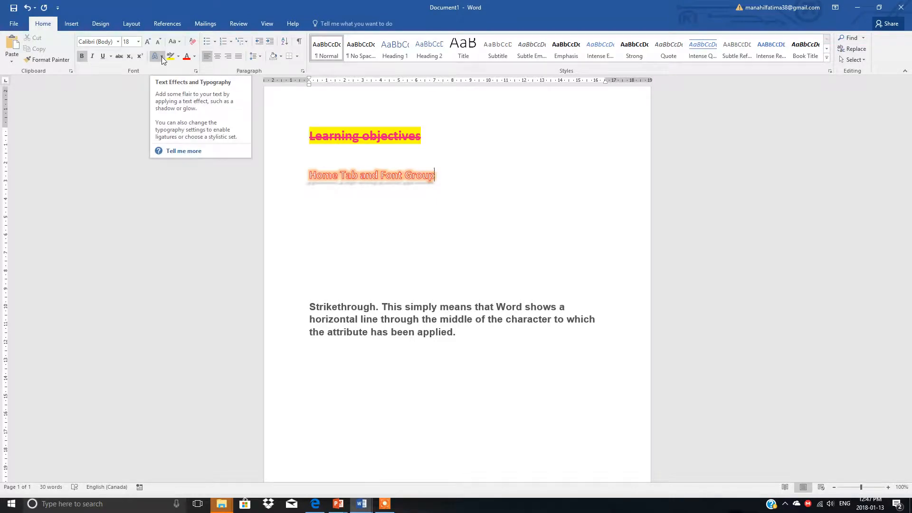
click(162, 56)
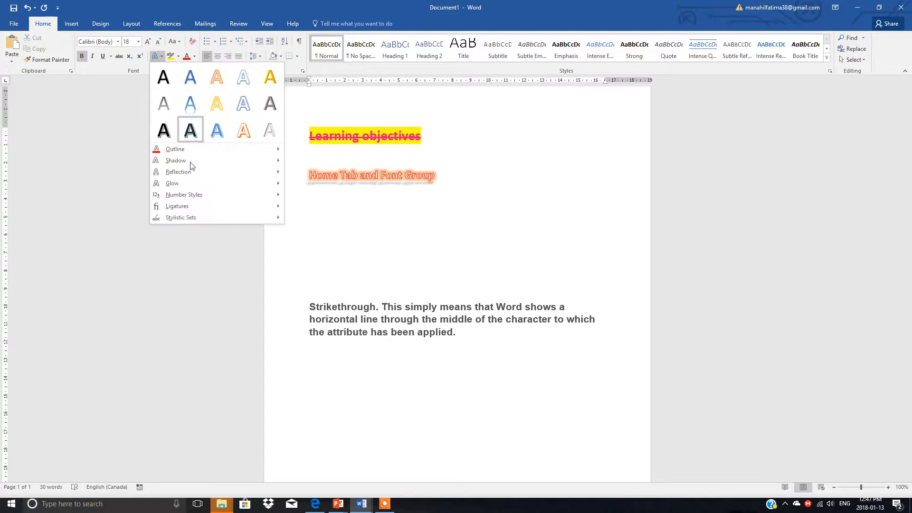
click(378, 232)
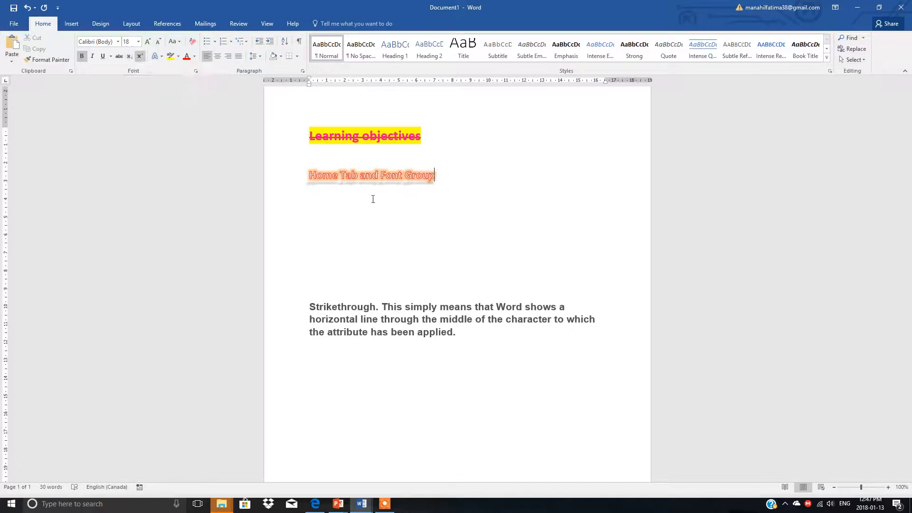
Add the text "X2" two lines below "Home Tab and Font Group" and clear all of its formatting.
key(Return)
key(Return)
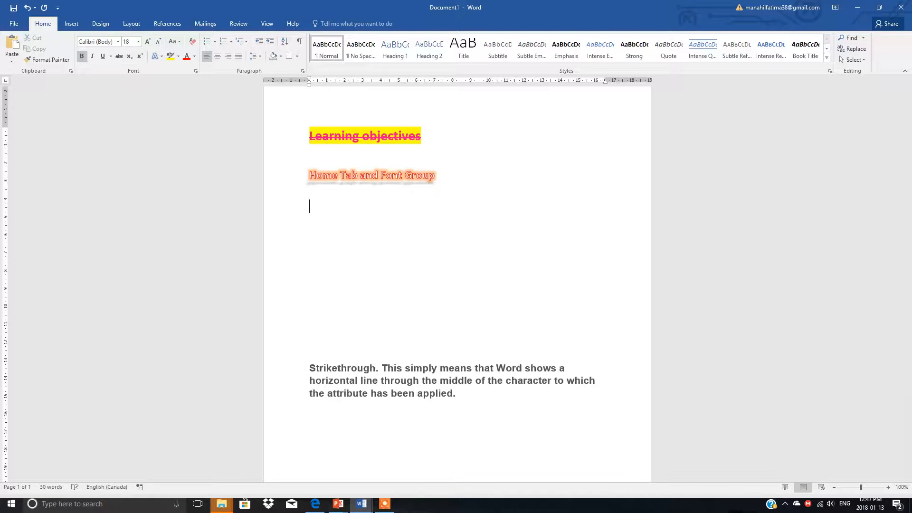
text(X2)
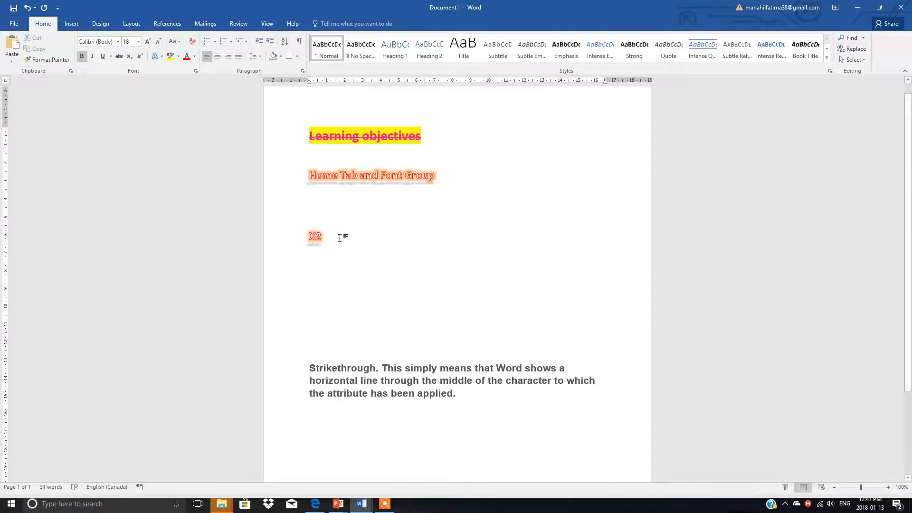
drag(333, 238, 307, 238)
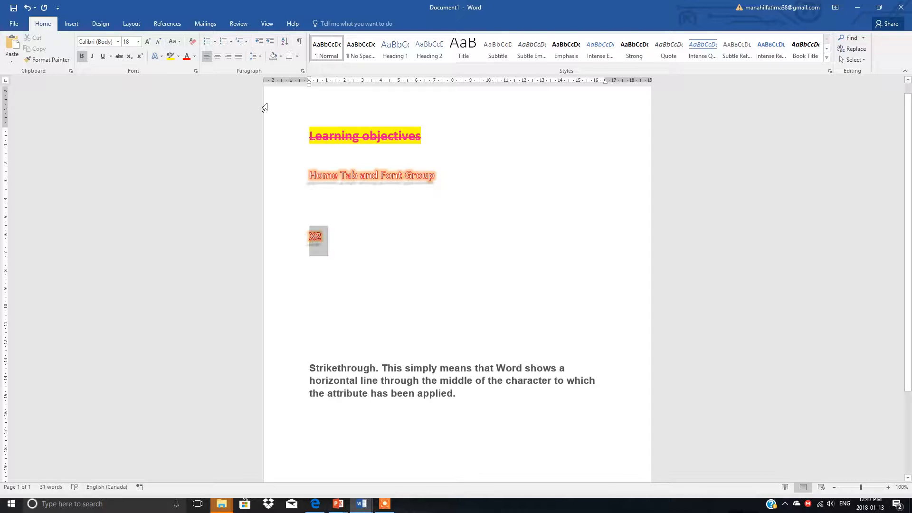
click(192, 44)
Set the font size of "X2" to 20 and make it bold.
click(327, 230)
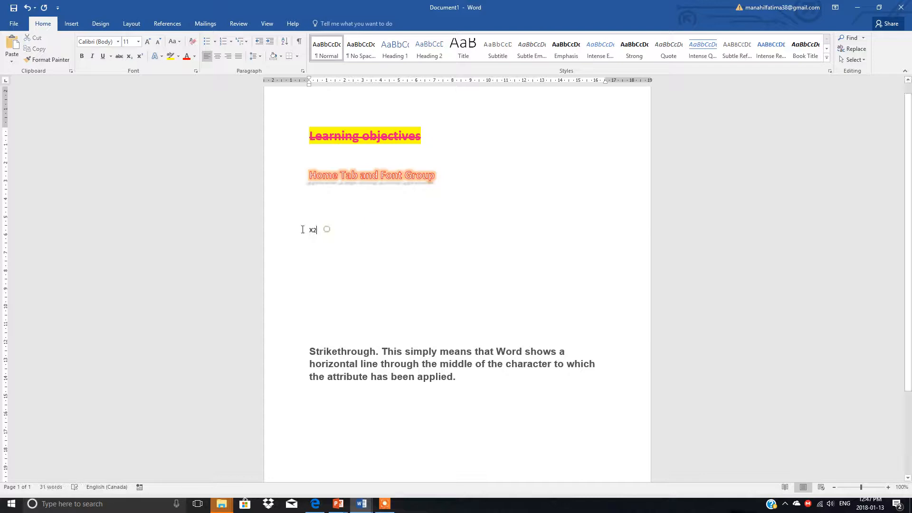
click(138, 42)
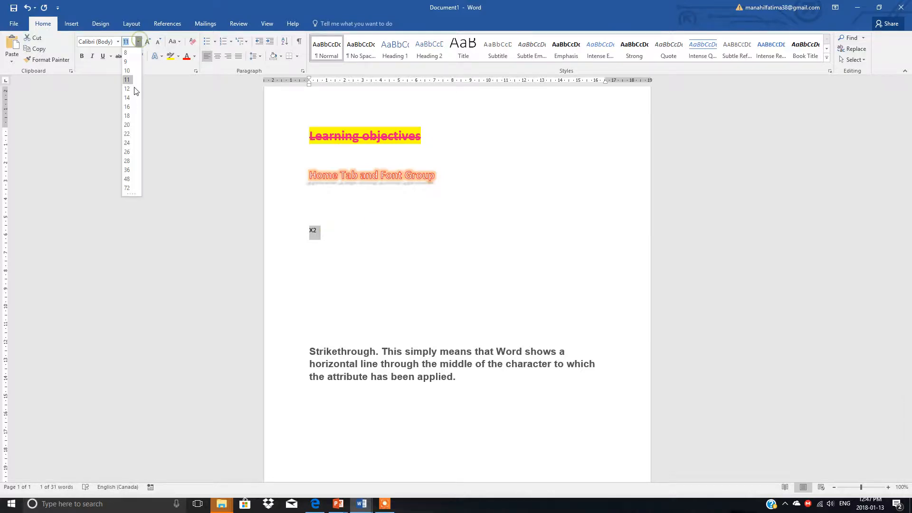
click(127, 126)
click(81, 56)
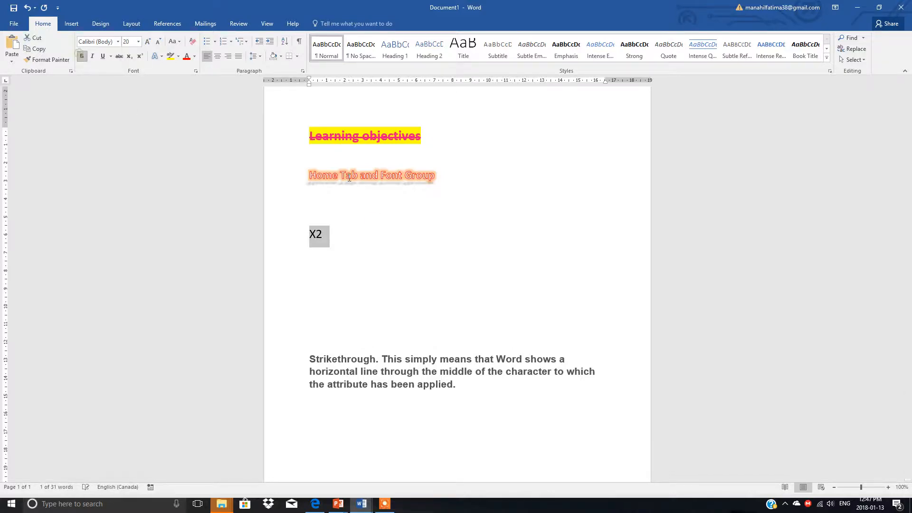
click(386, 224)
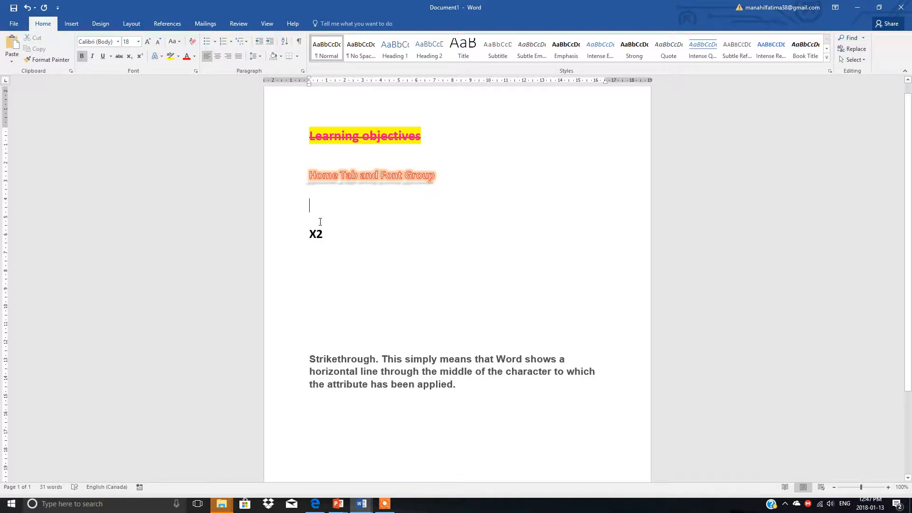
Format the 2 in "X2" as superscript through the Font dialog's effects.
drag(316, 234, 321, 233)
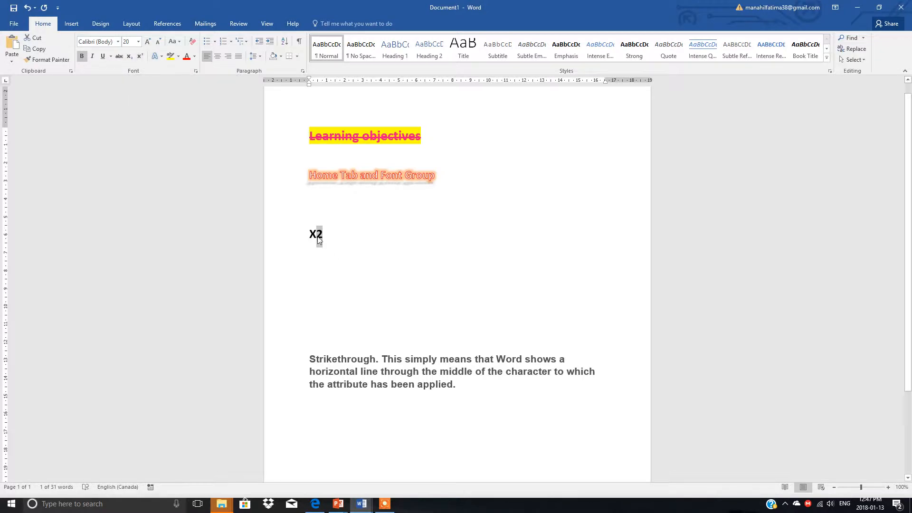
click(196, 72)
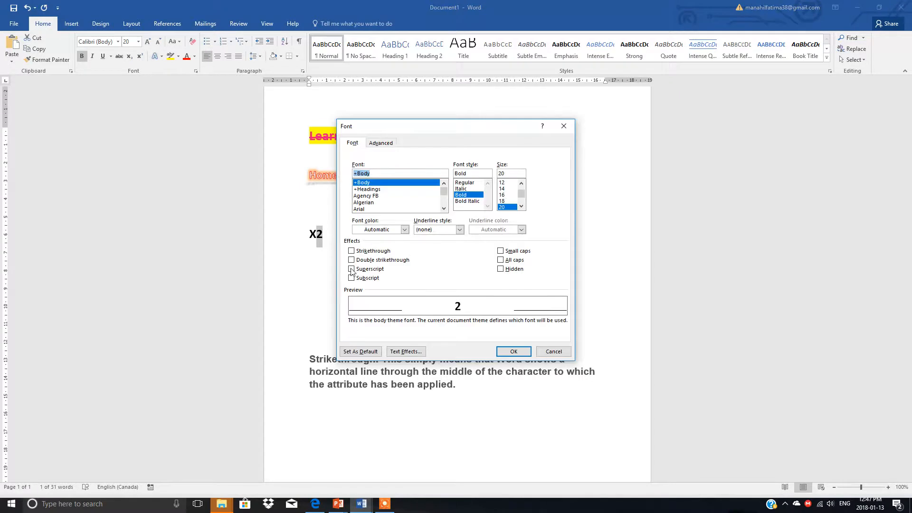
click(352, 269)
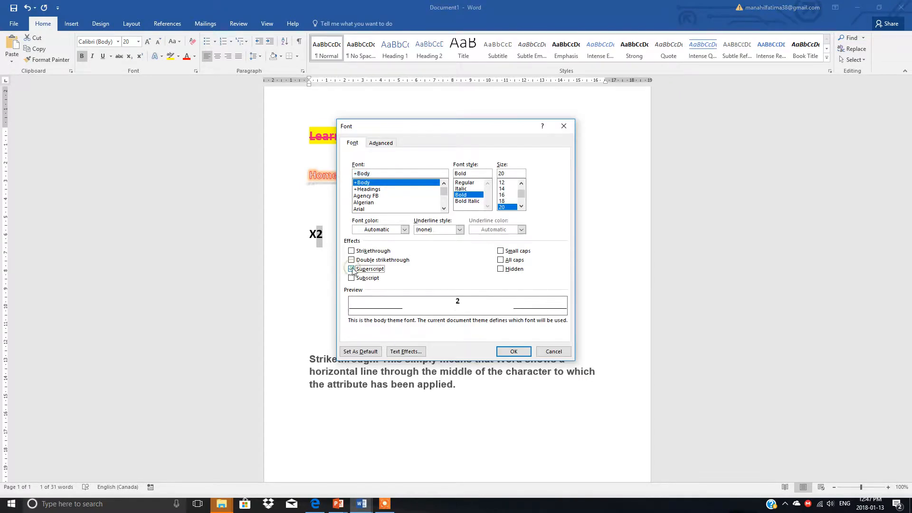
click(511, 352)
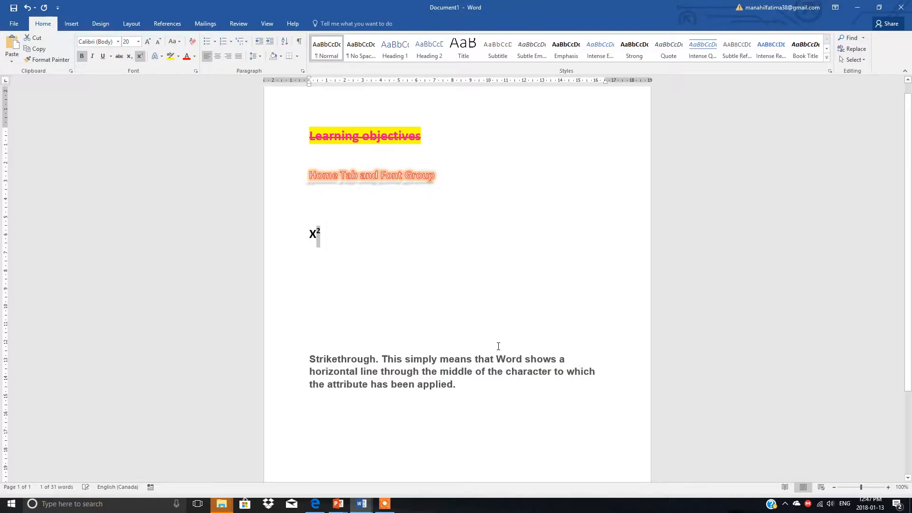
Turn off superscript after the first "X2" and add another "X2" two lines below it.
click(437, 246)
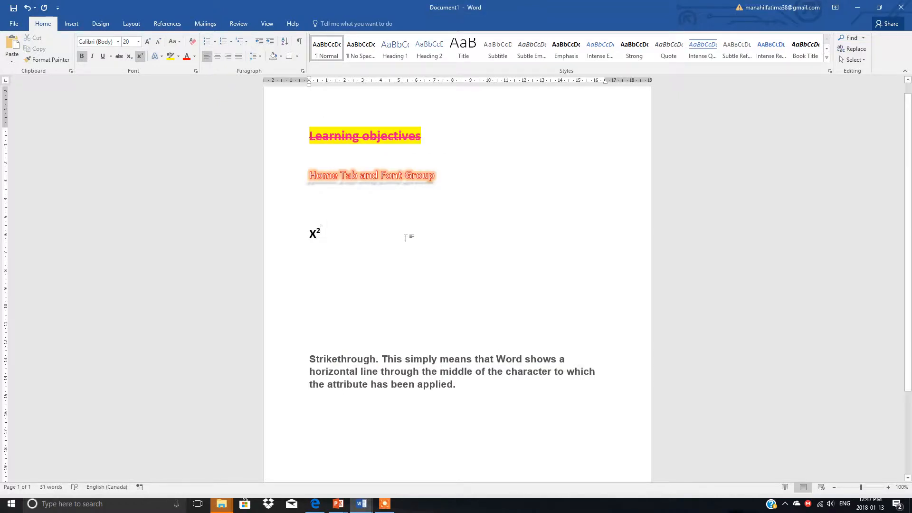
key(ctrl+shift+equal)
key(Return)
key(Return)
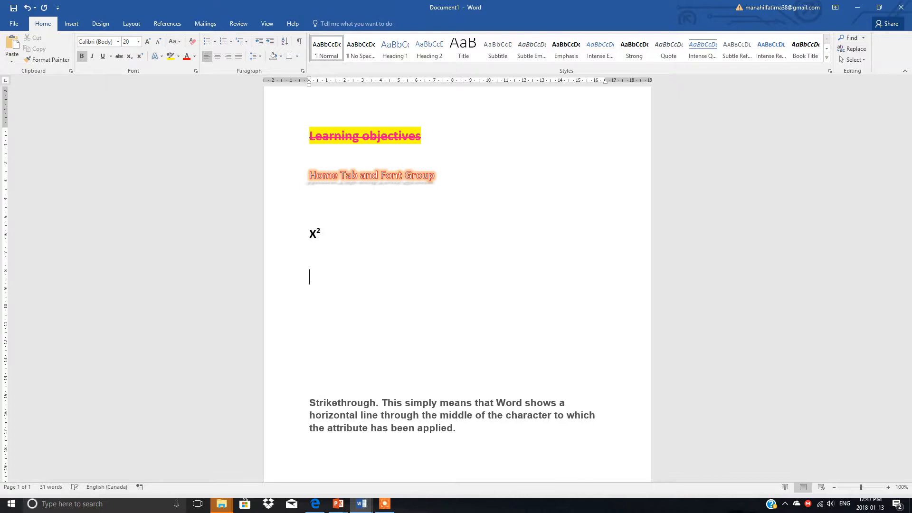
text(x2)
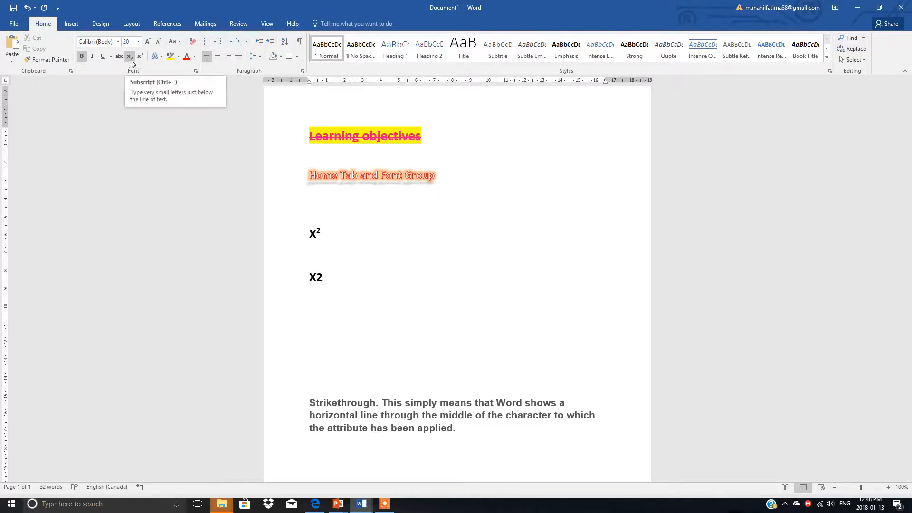
drag(306, 280, 336, 279)
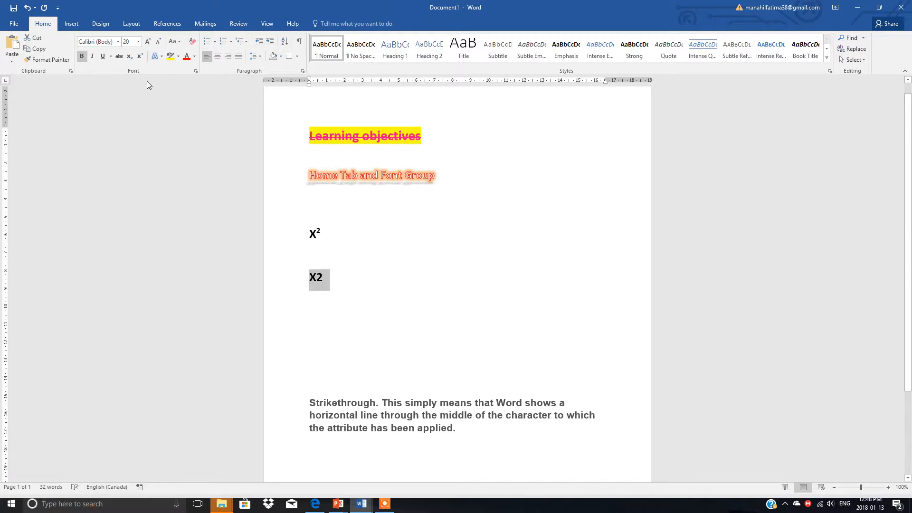
click(129, 57)
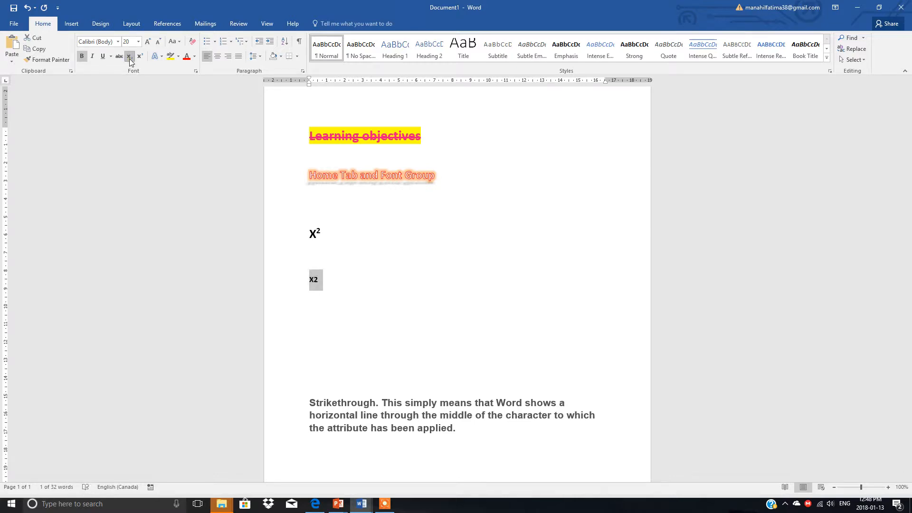
click(129, 57)
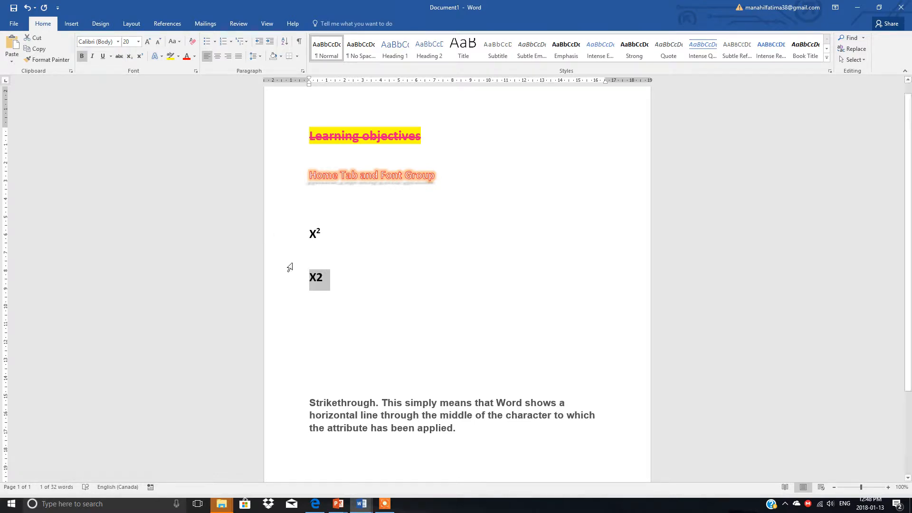
Format only the 2 in the lower "X2" as subscript through the Font dialog's effects.
click(320, 278)
mouse_move(327, 277)
mouse_down()
mouse_move(309, 271)
mouse_move(317, 278)
mouse_up()
click(328, 277)
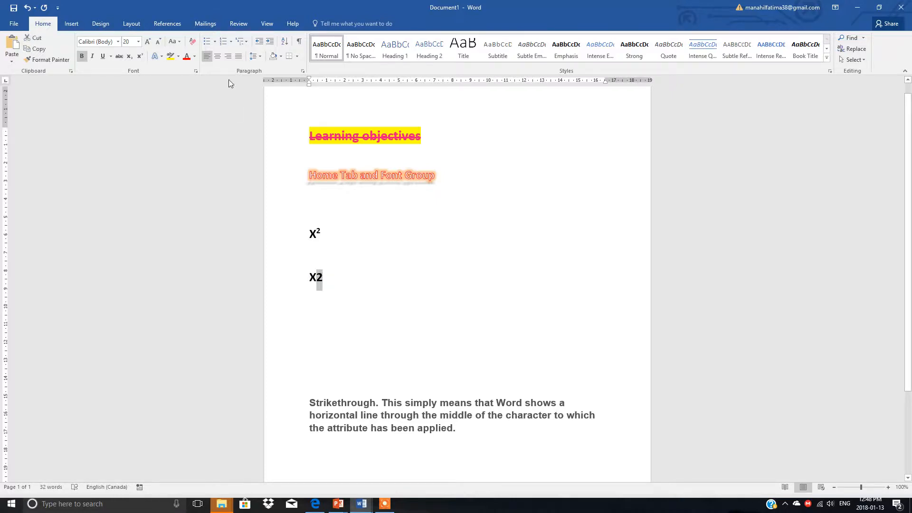
click(195, 72)
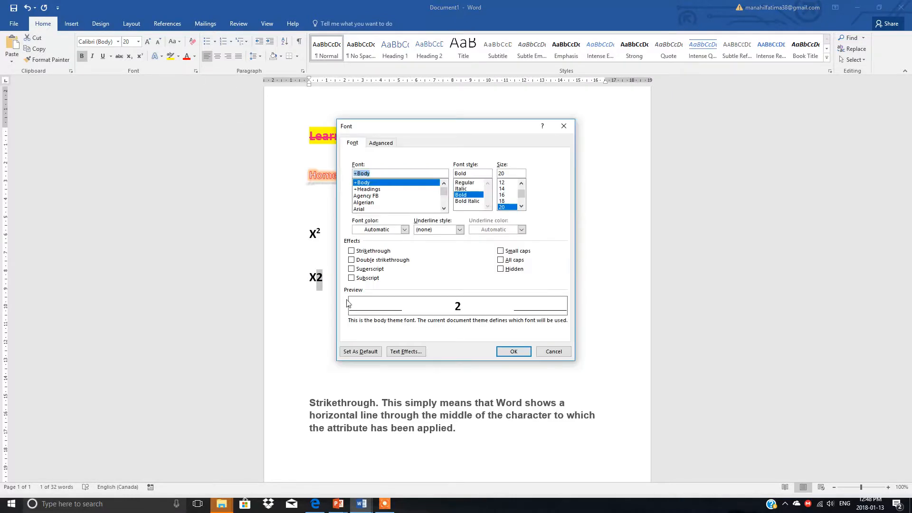
click(351, 279)
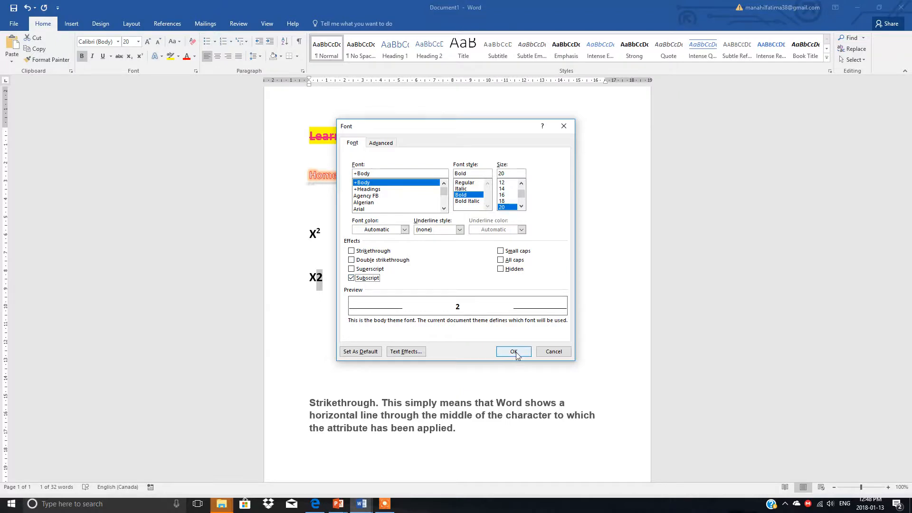
click(514, 352)
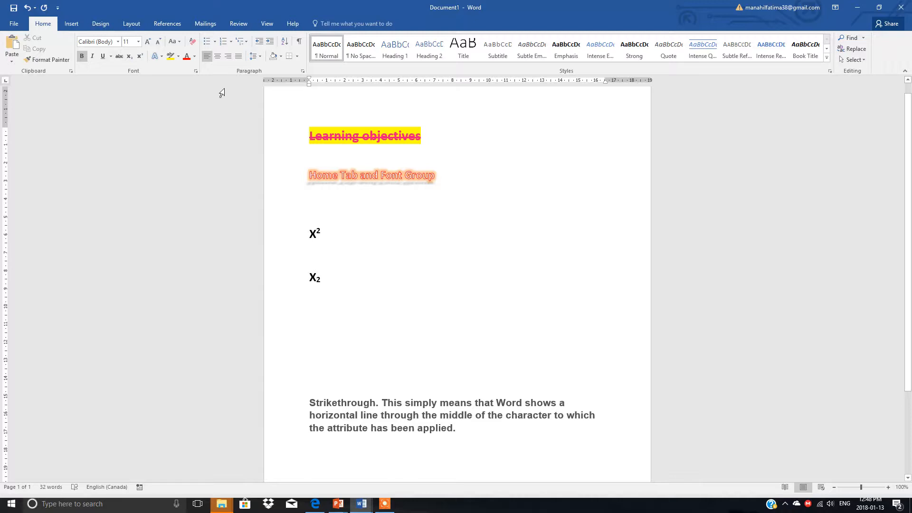
Set the font for the empty line below the subscript example to Arial Black, Italic, size 14 through the Font dialog.
click(110, 56)
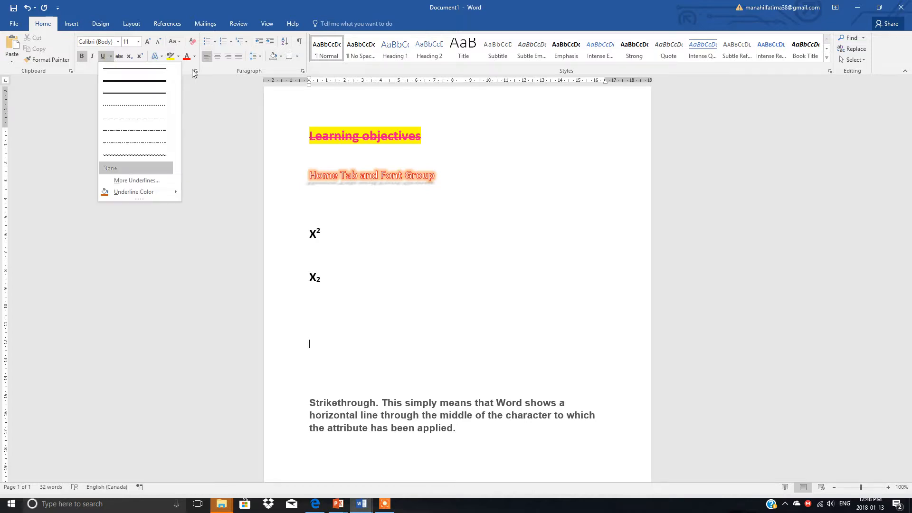
click(131, 181)
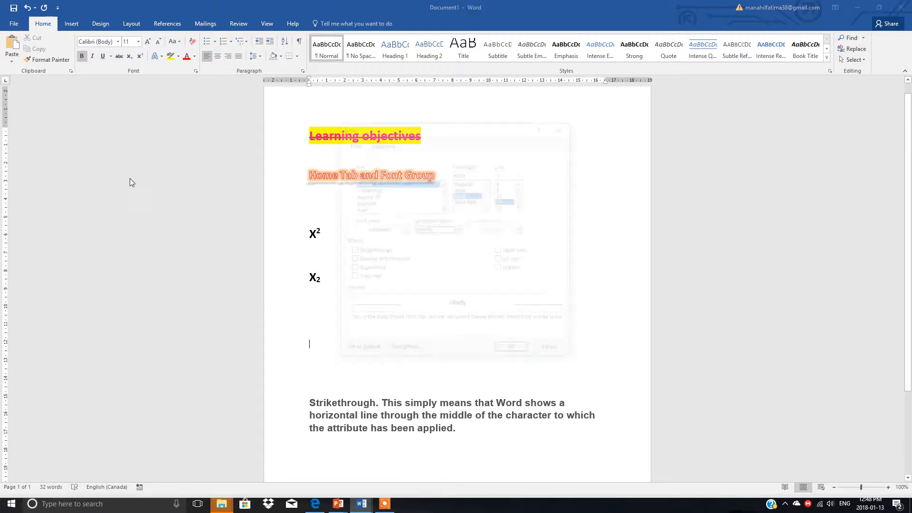
click(521, 207)
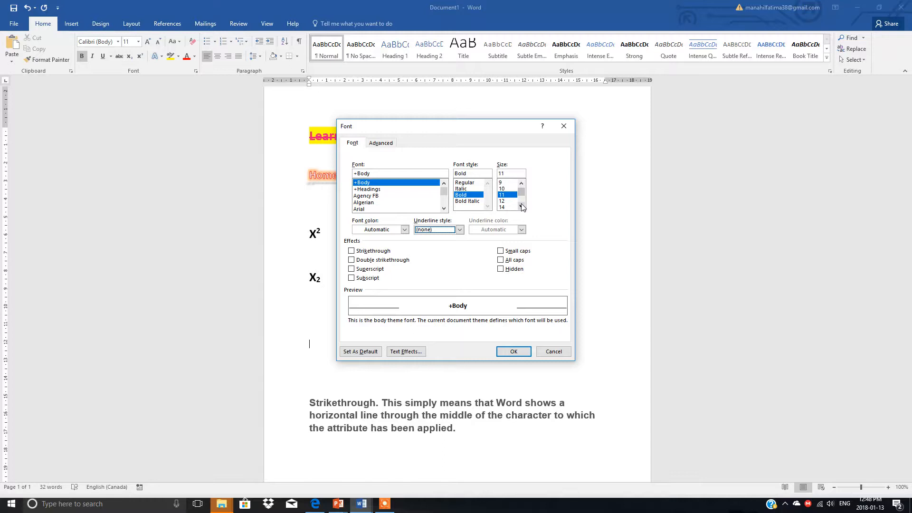
click(522, 206)
click(505, 201)
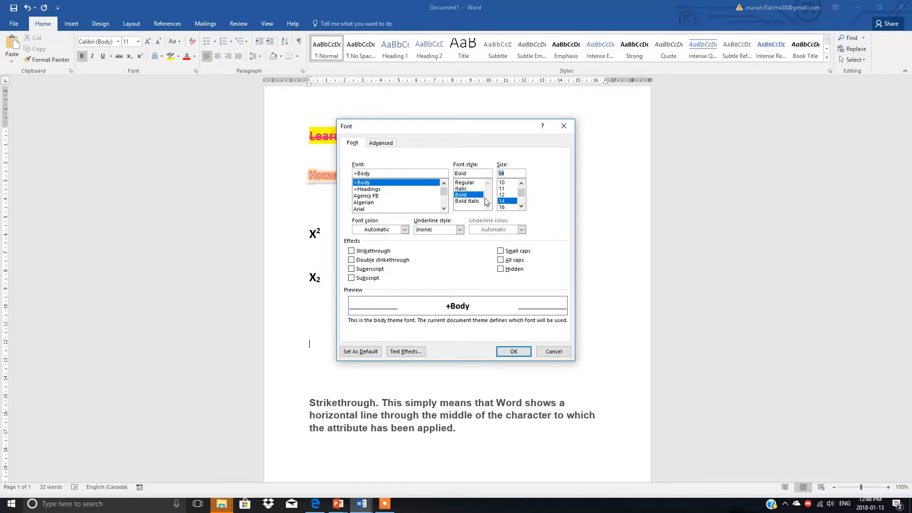
click(443, 208)
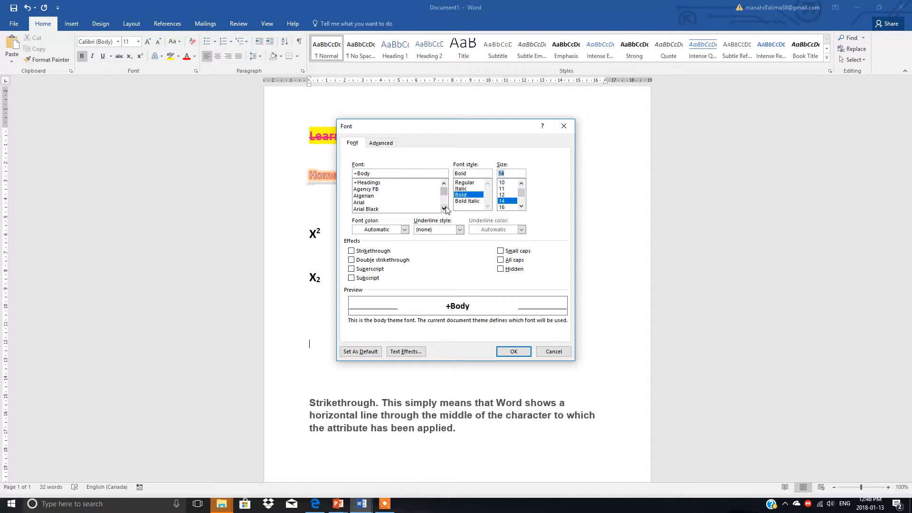
click(444, 208)
click(367, 203)
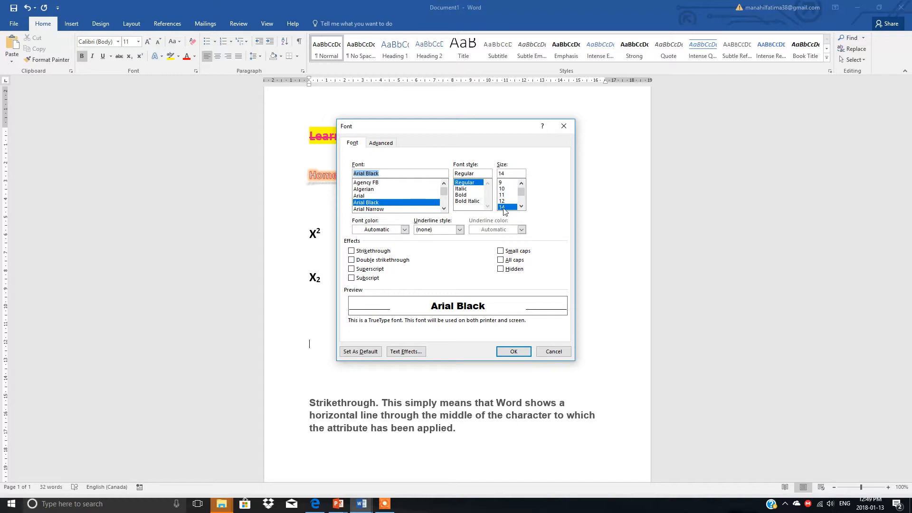
click(460, 195)
click(461, 188)
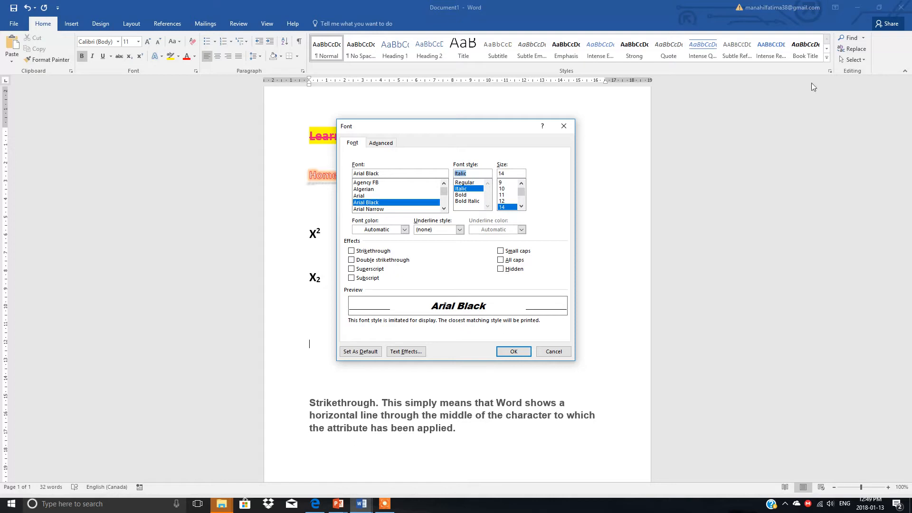
click(510, 351)
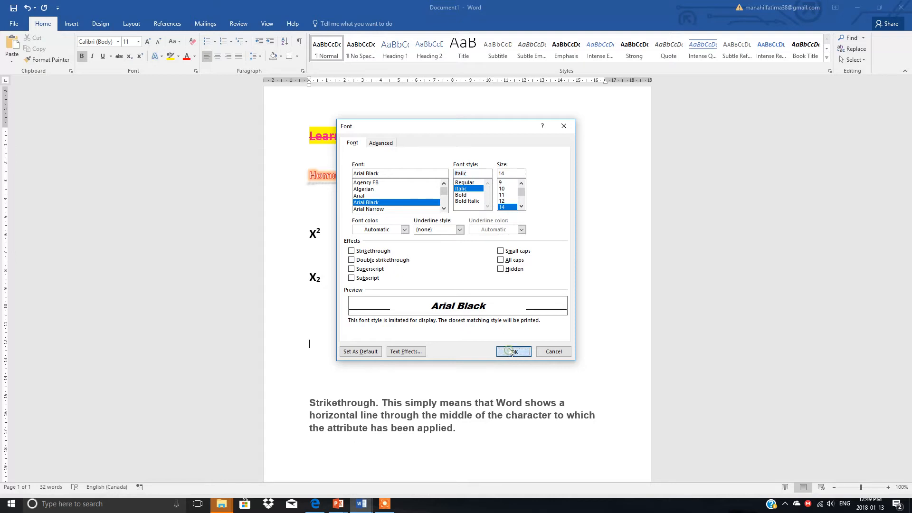